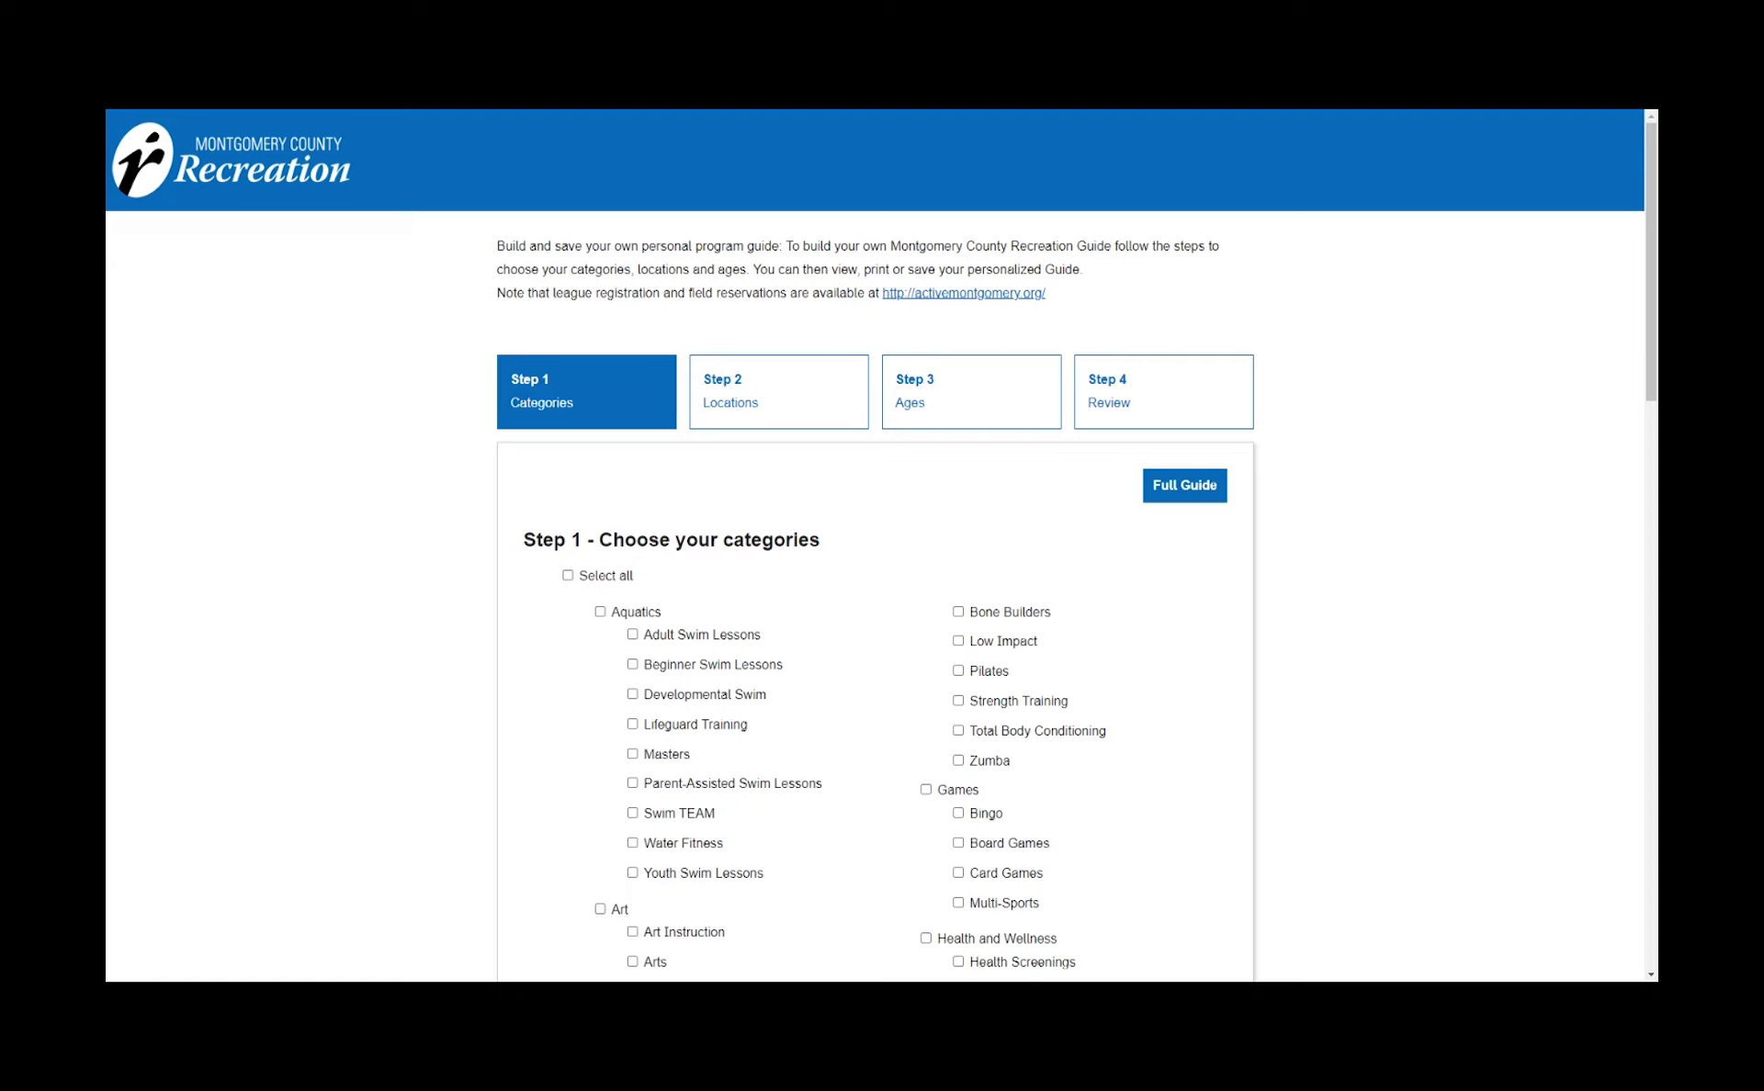
# Narrow Aquatics to Adult Swim Lessons and Lifeguard Training, and add Strength Training and Pilates.
pyautogui.click(601, 612)
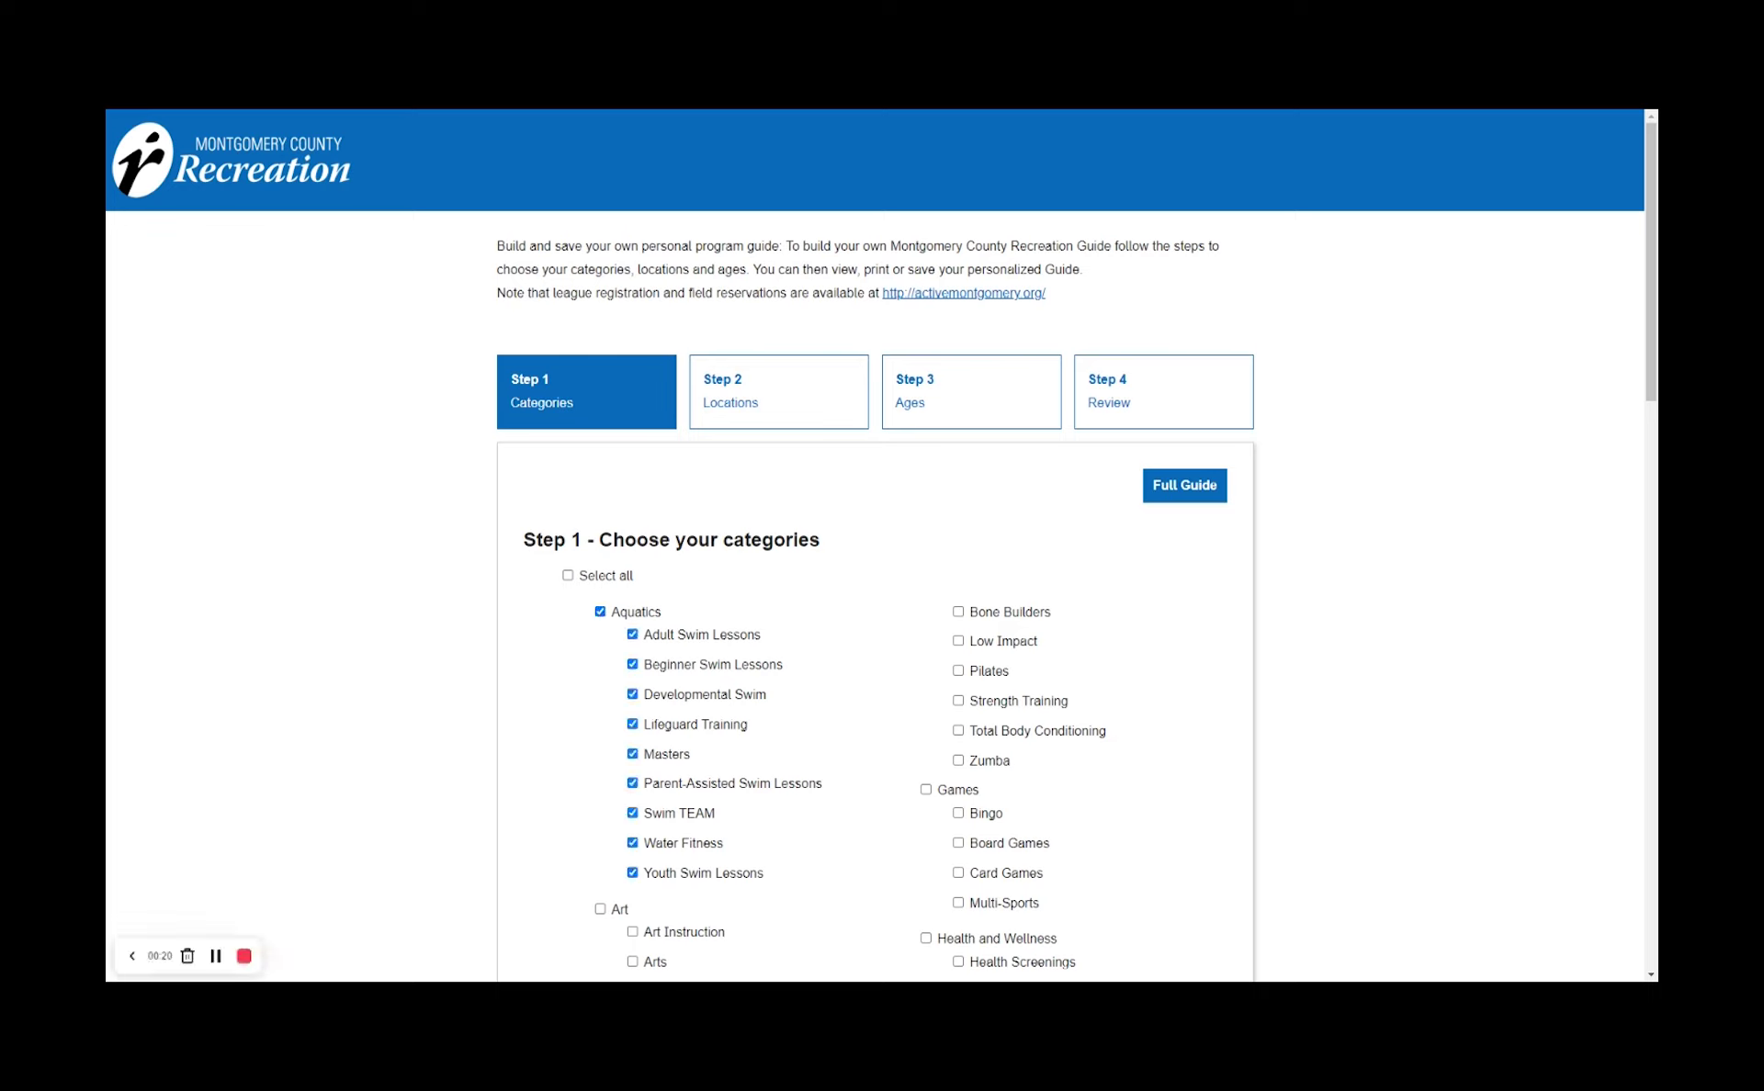
pyautogui.click(602, 612)
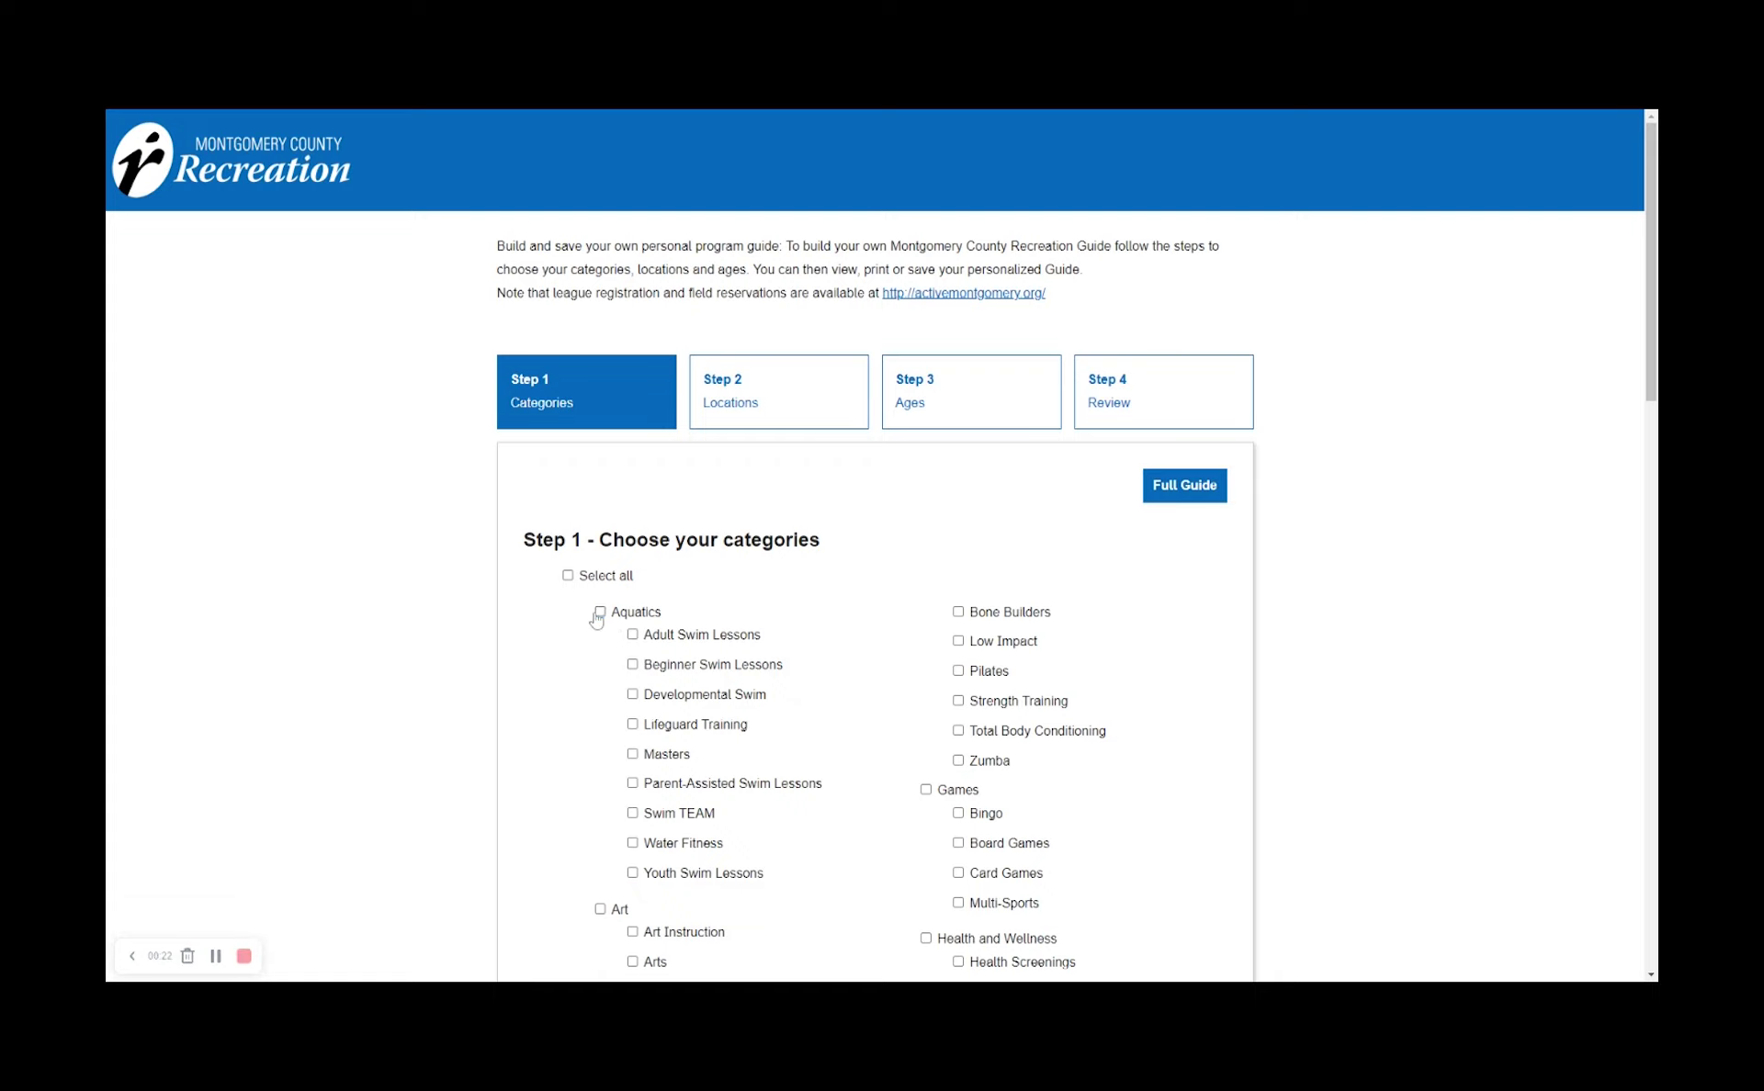
pyautogui.click(633, 636)
pyautogui.scroll(-1, 496, 628)
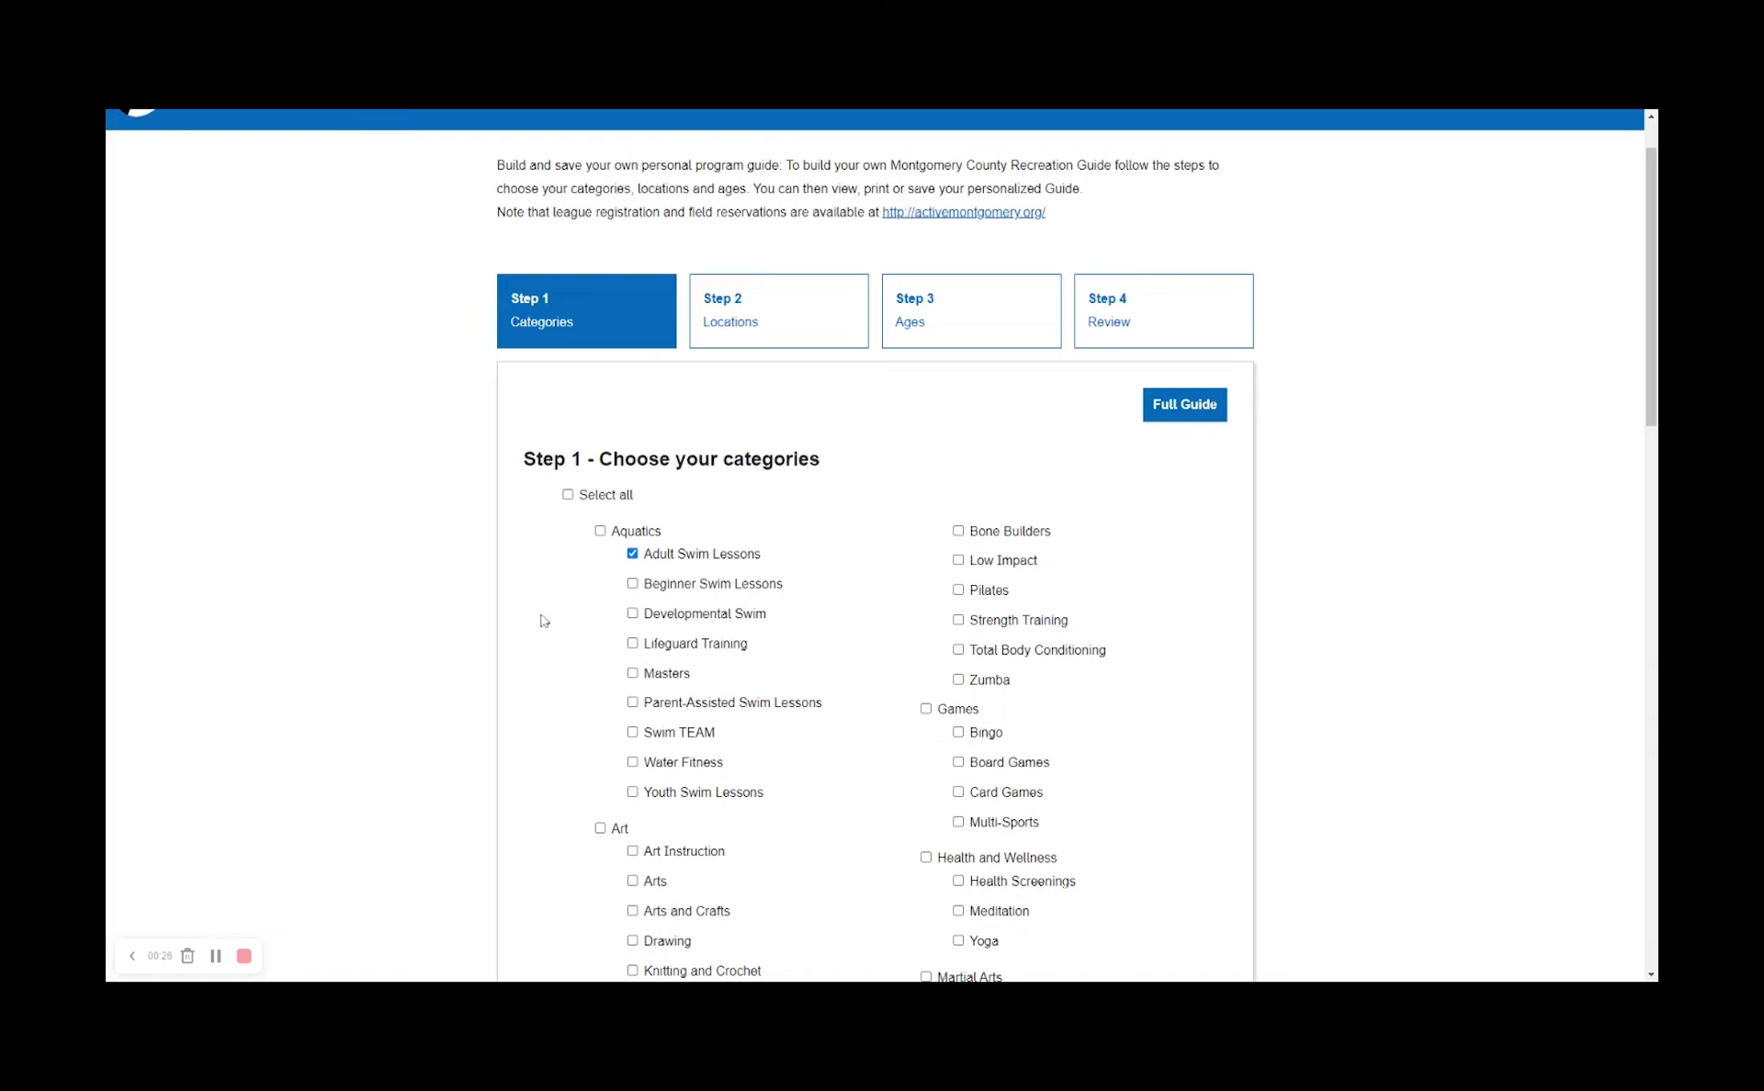
pyautogui.click(633, 643)
pyautogui.click(958, 620)
pyautogui.click(957, 590)
pyautogui.scroll(-3, 958, 599)
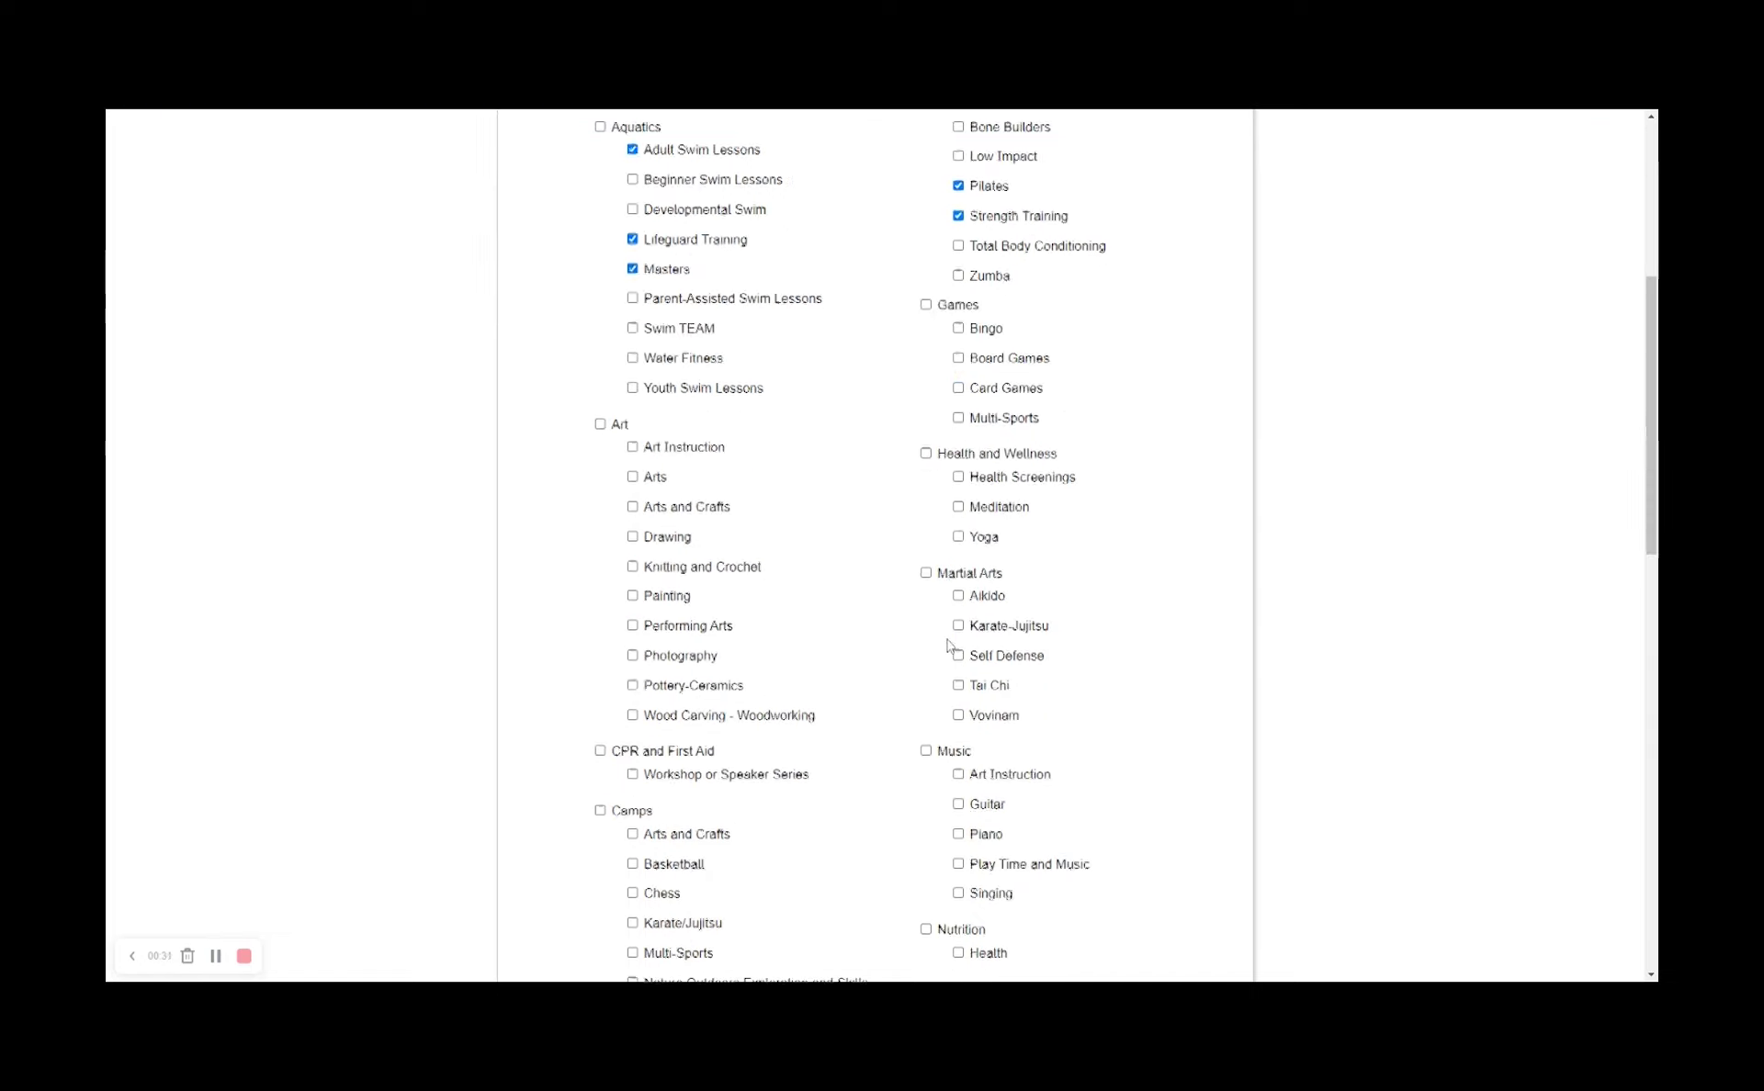
# Include all Martial Arts and Special Events, plus Basketball, Softball and Soccer.
pyautogui.click(924, 572)
pyautogui.scroll(-3, 924, 648)
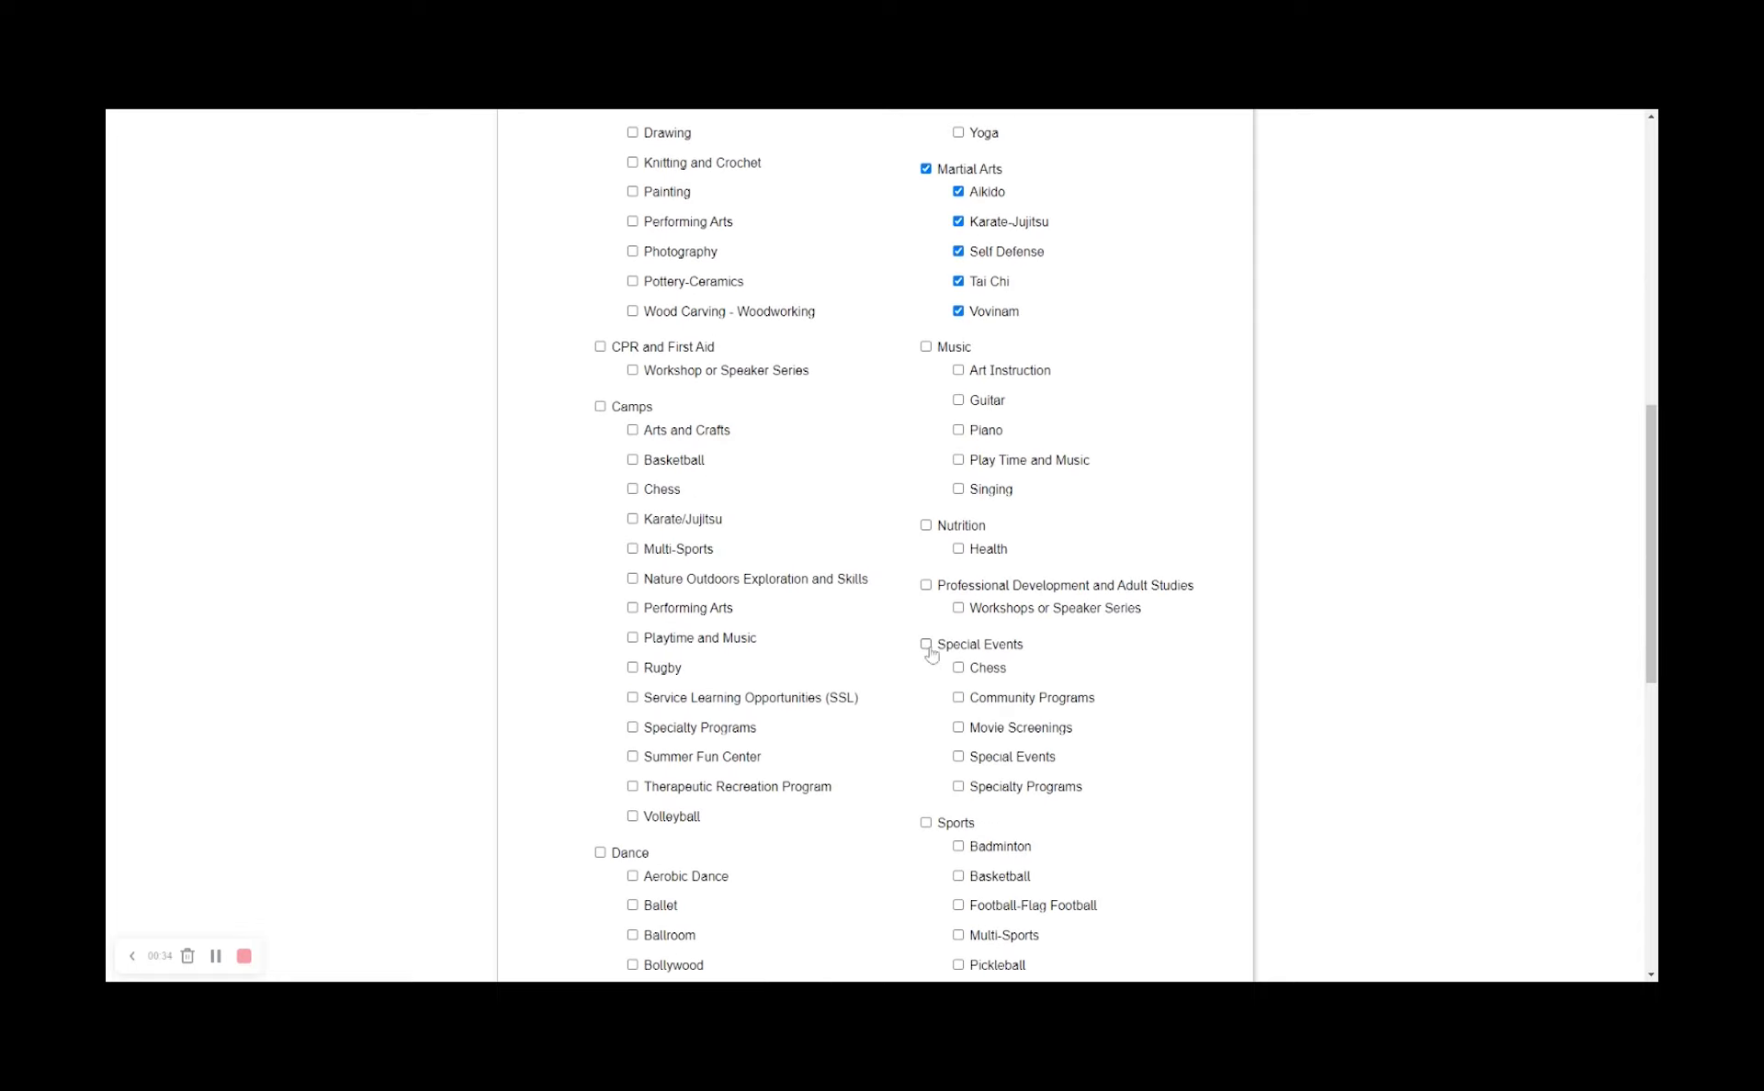
pyautogui.click(927, 646)
pyautogui.scroll(-2, 923, 661)
pyautogui.click(958, 633)
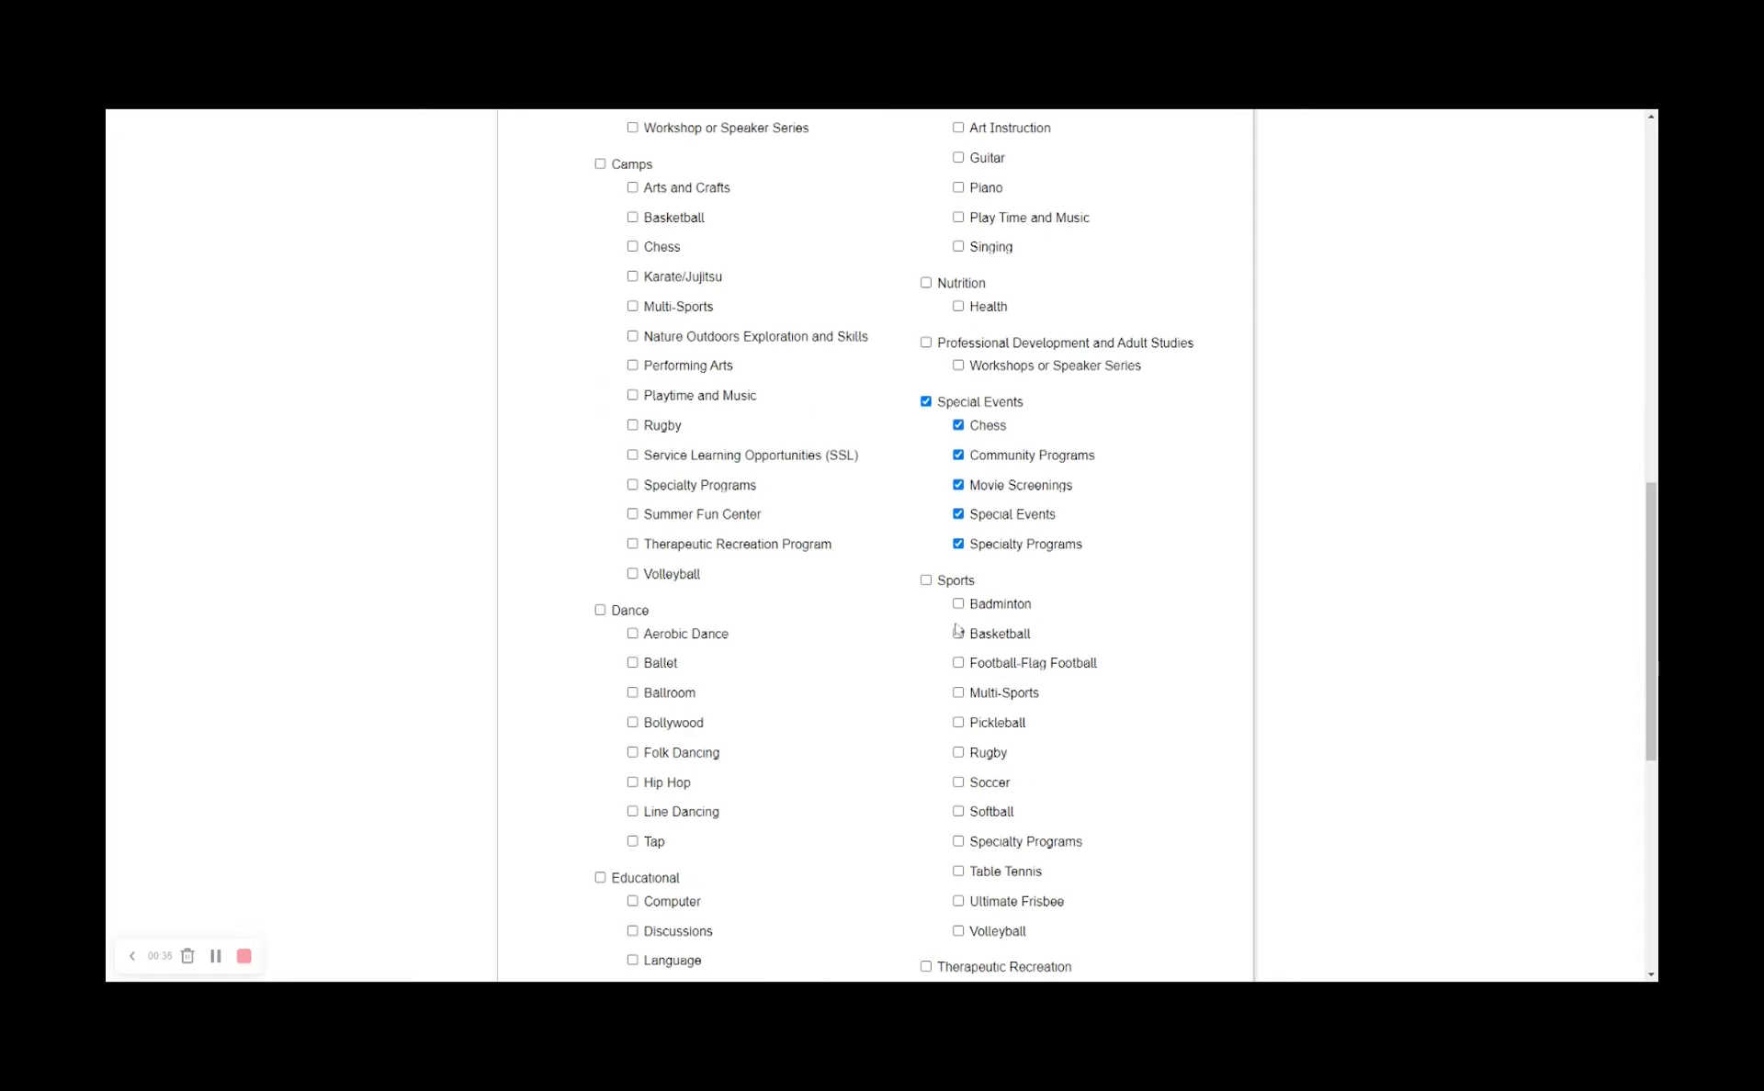
pyautogui.click(958, 811)
pyautogui.scroll(-2, 903, 691)
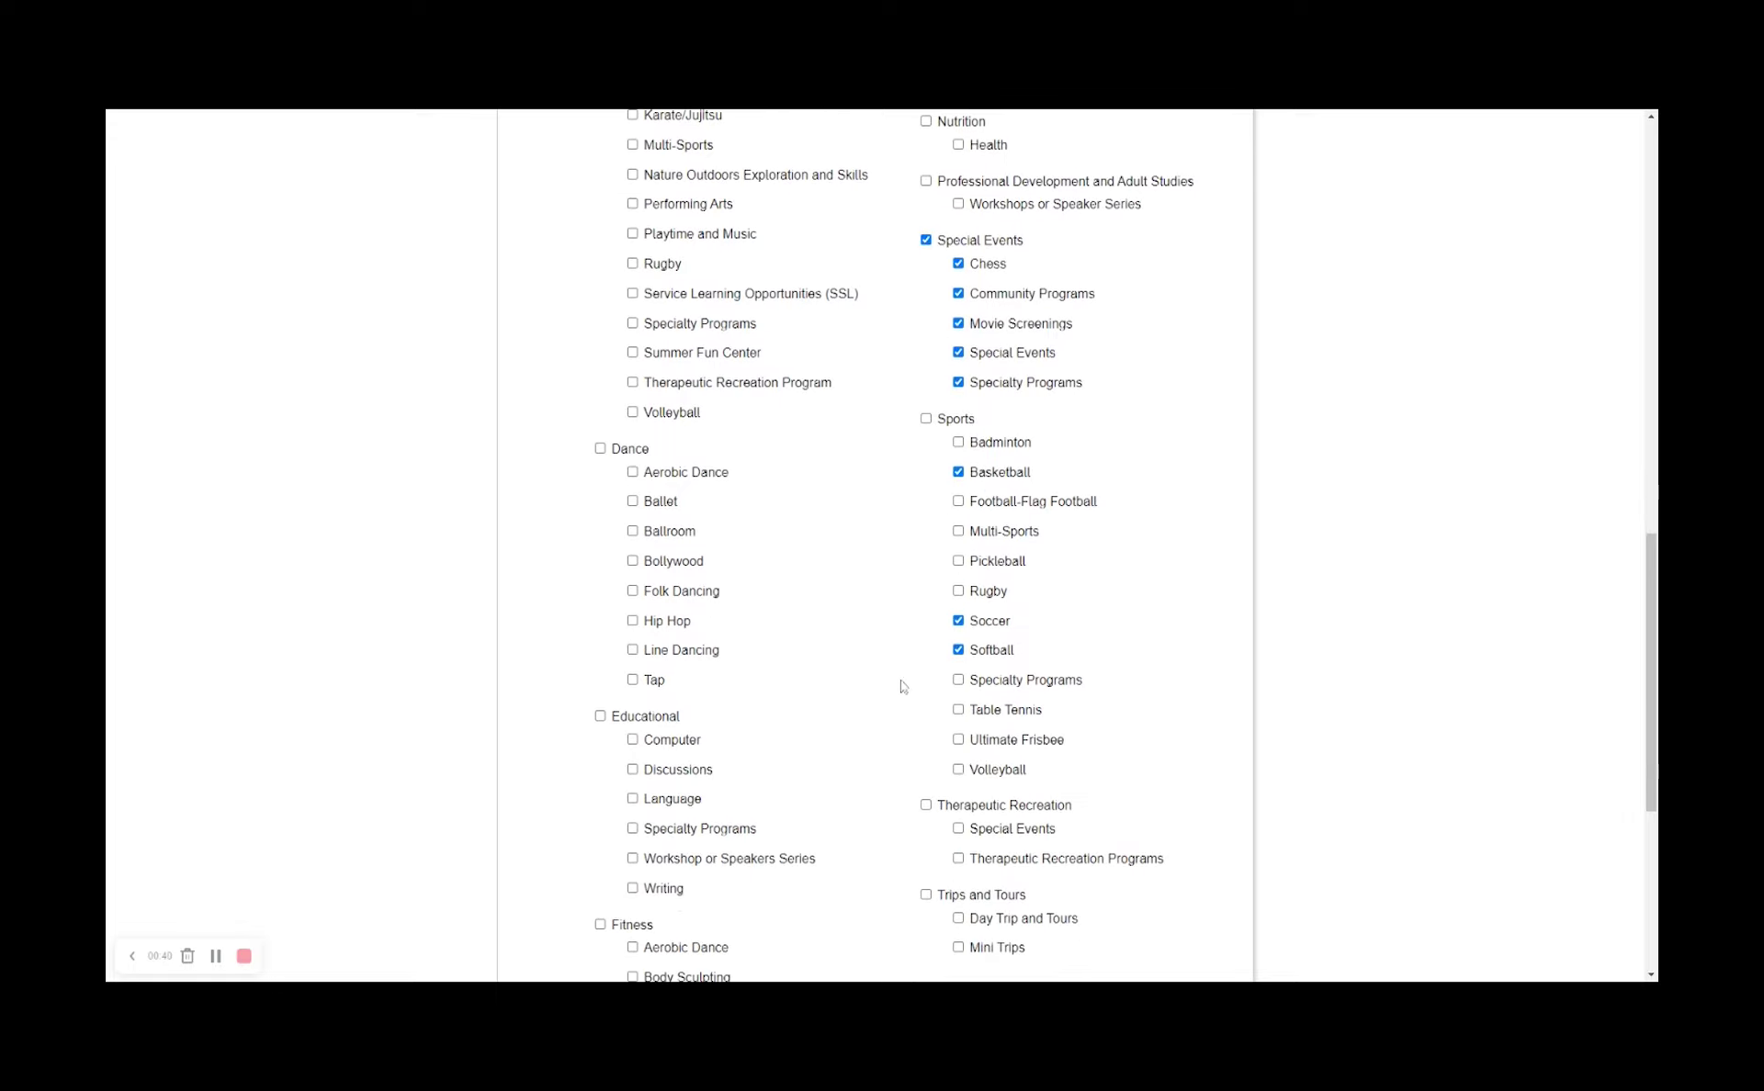
pyautogui.scroll(-1, 896, 684)
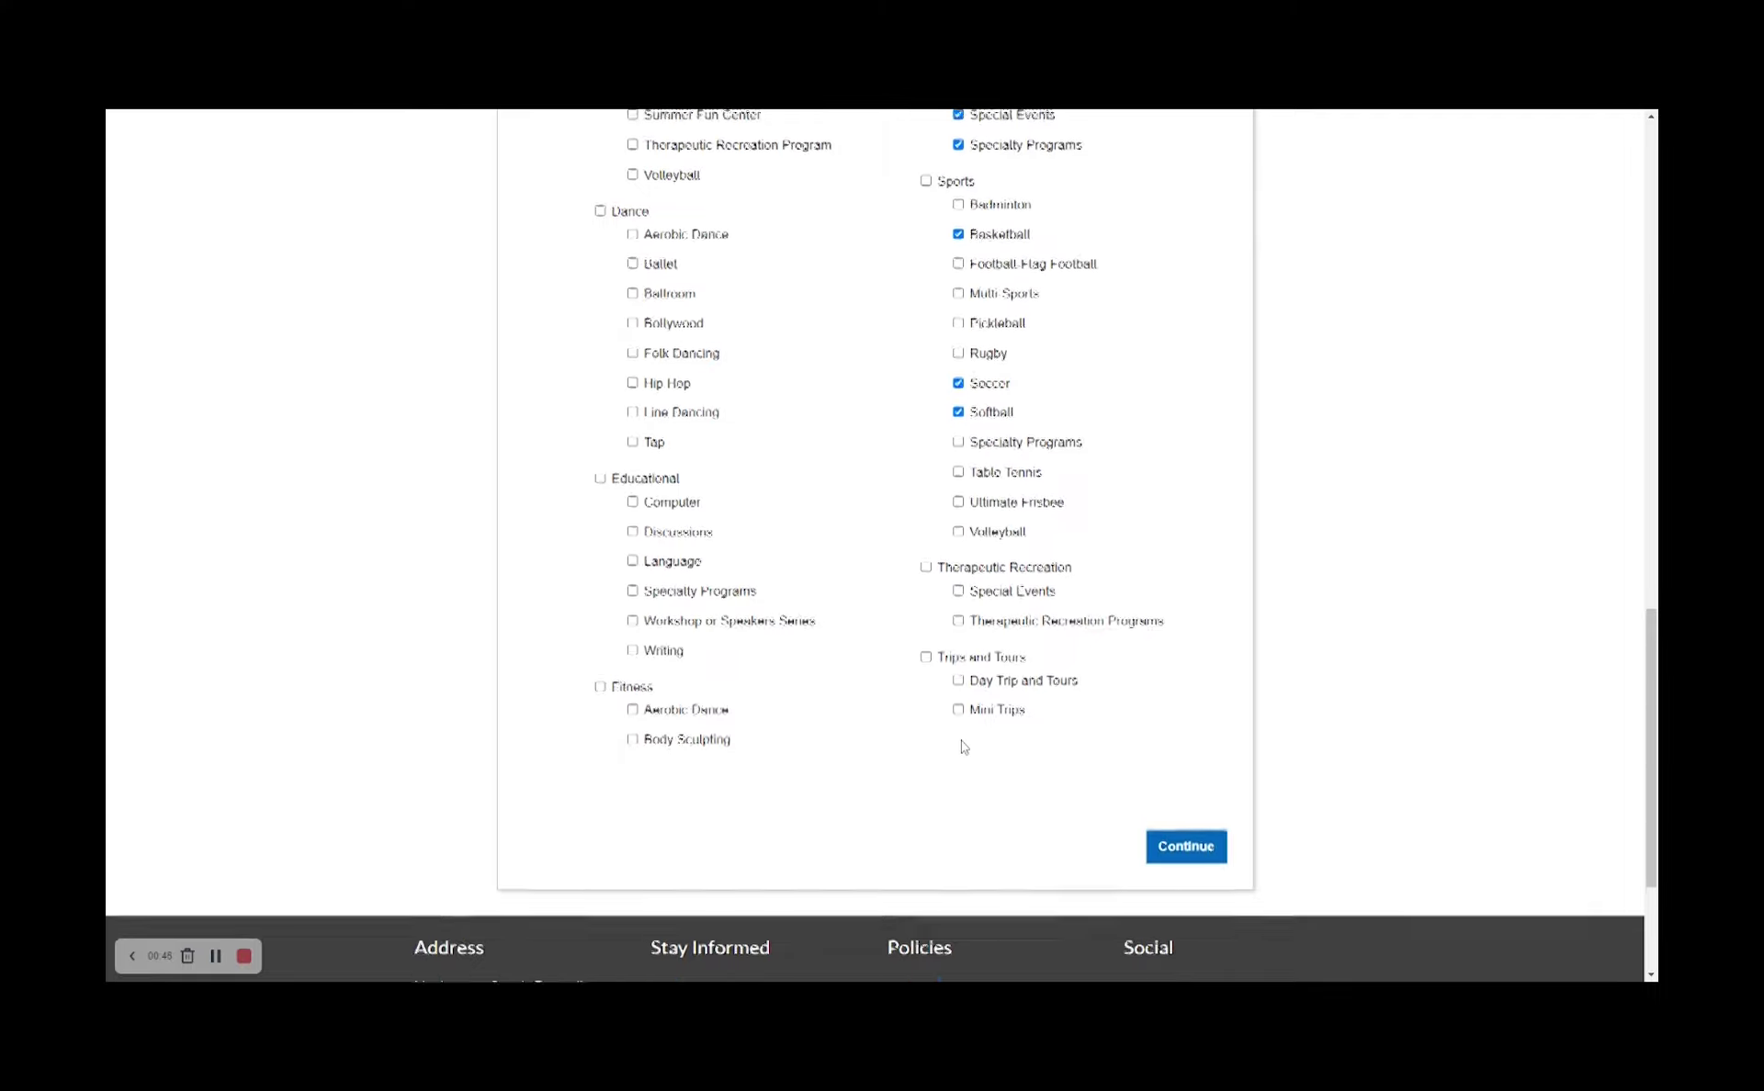
pyautogui.scroll(4, 961, 746)
pyautogui.scroll(1, 959, 746)
pyautogui.scroll(2, 961, 746)
pyautogui.scroll(1, 961, 745)
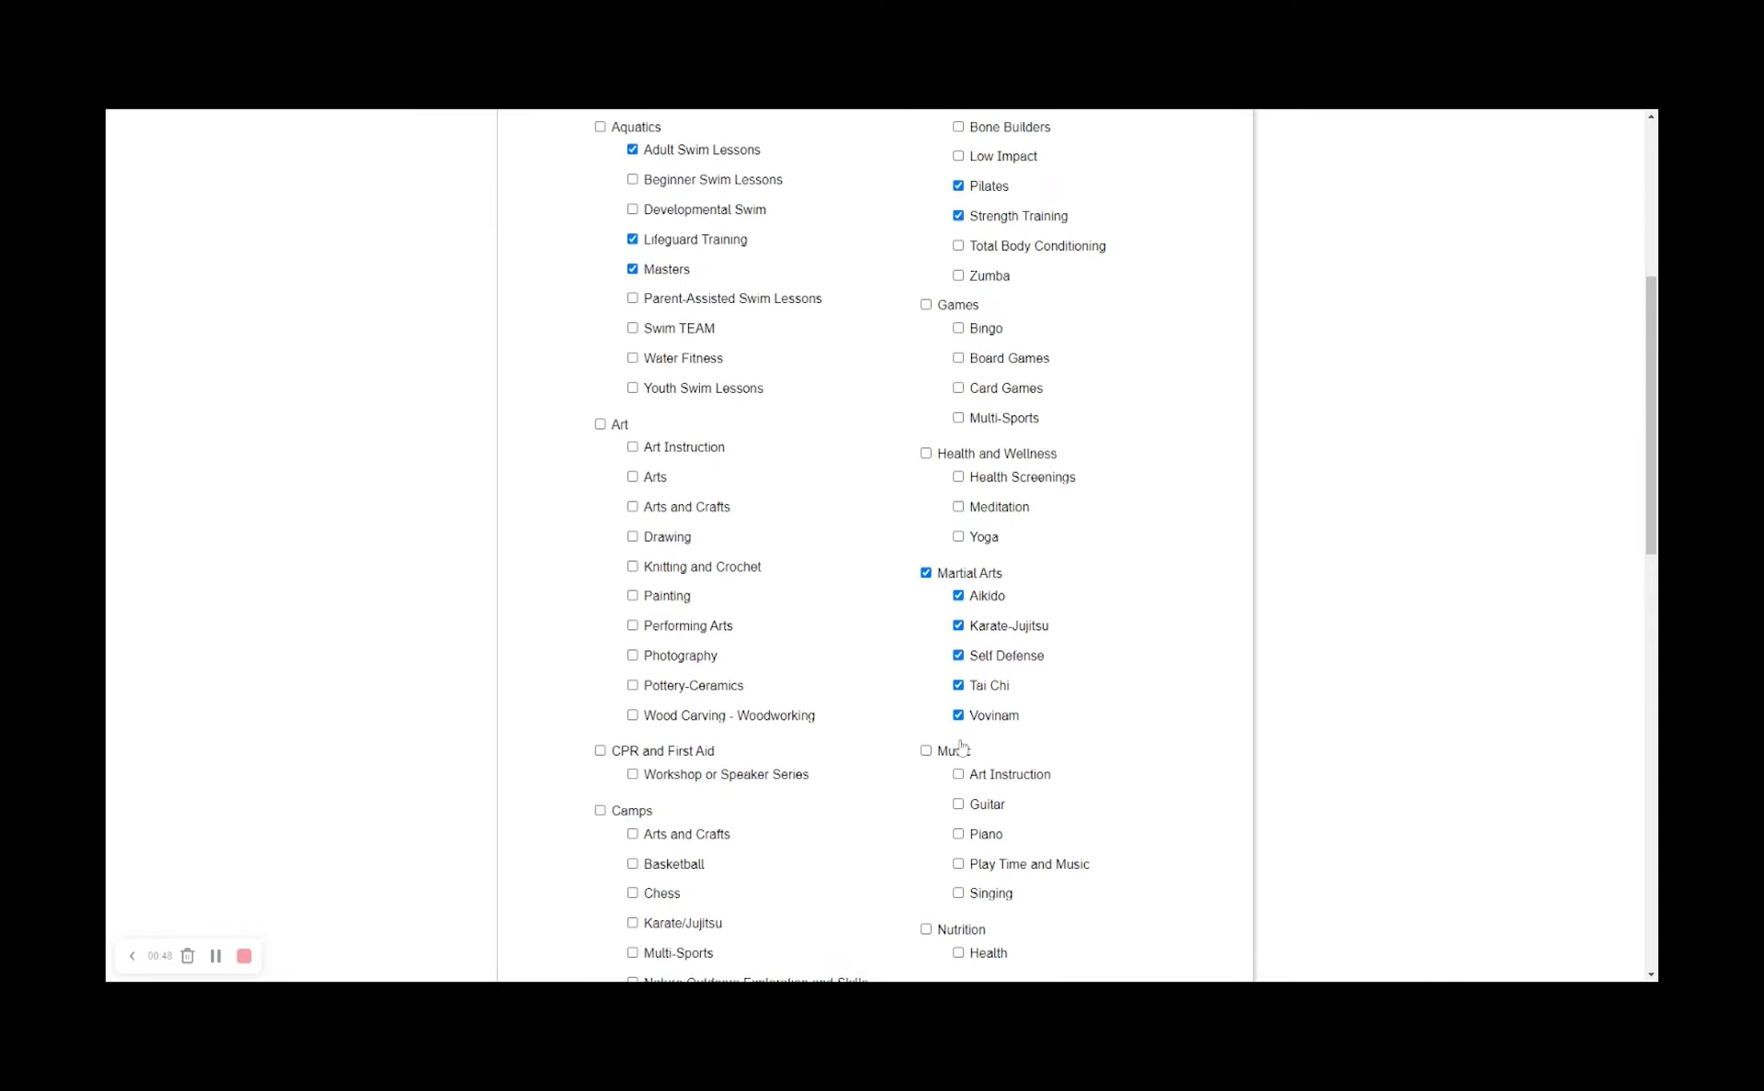
pyautogui.scroll(1, 961, 746)
pyautogui.scroll(1, 961, 744)
pyautogui.scroll(1, 960, 746)
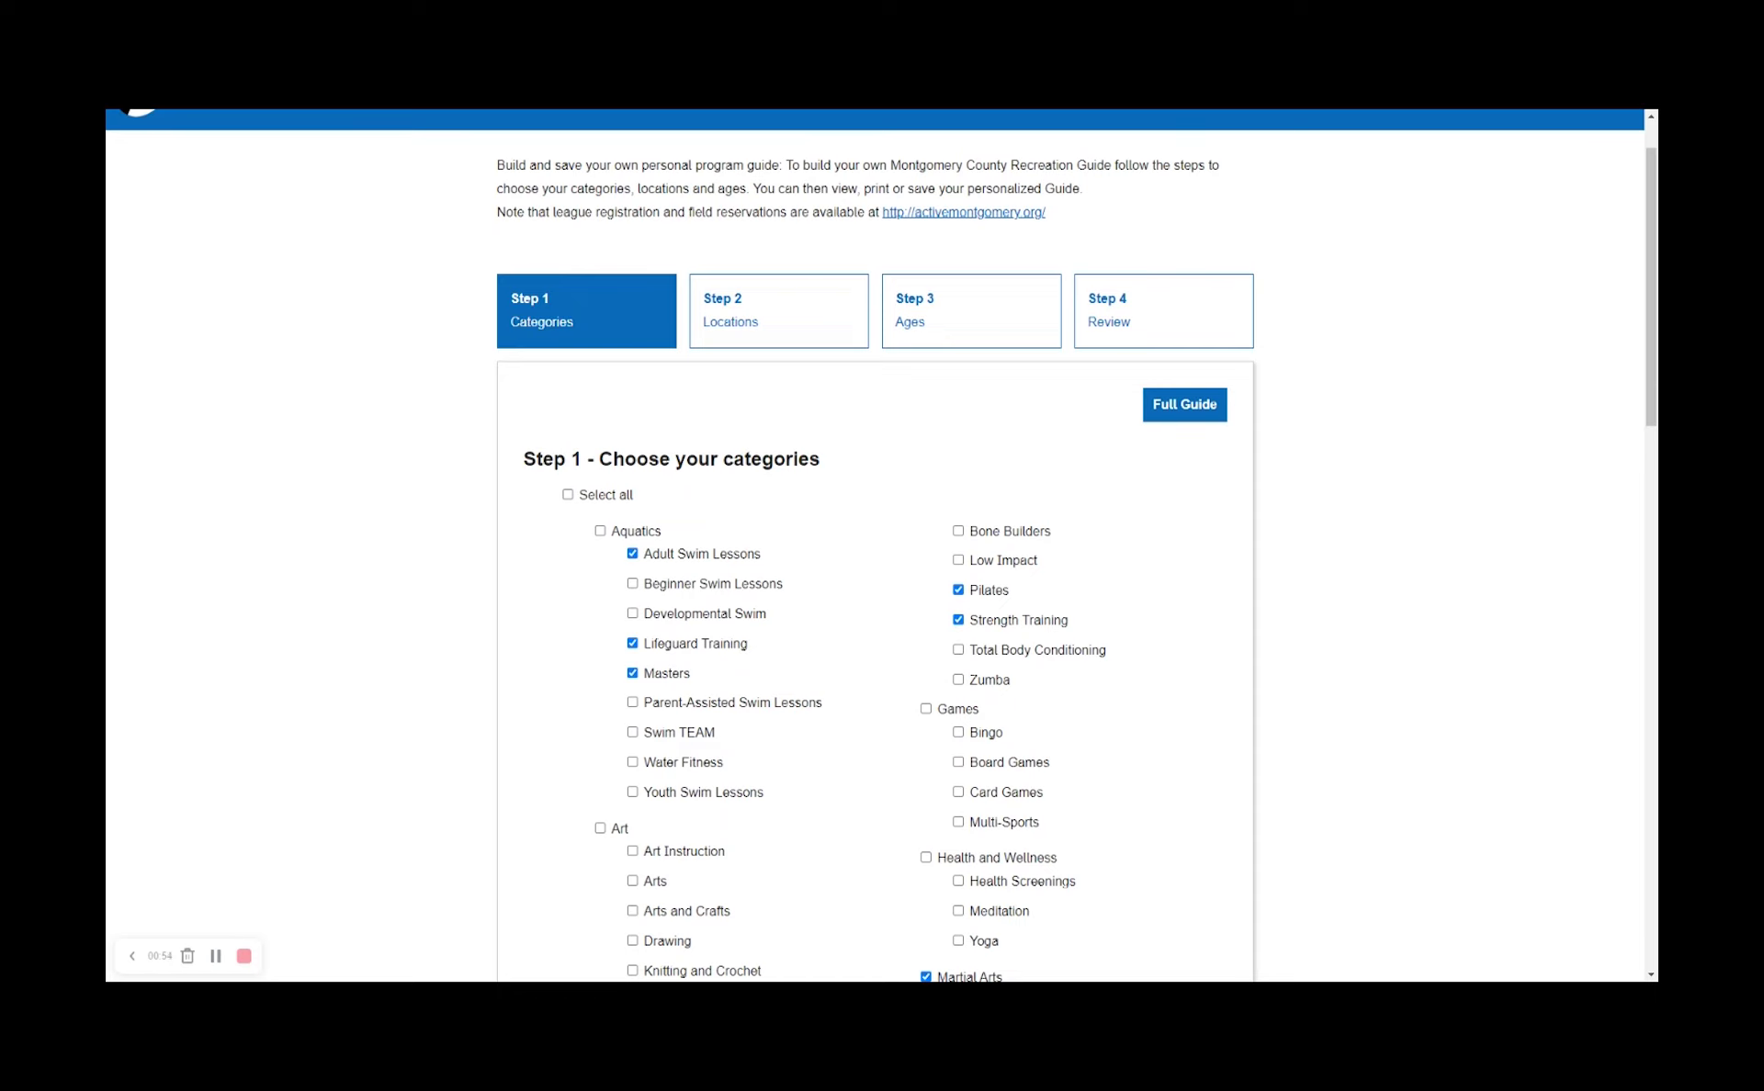
pyautogui.scroll(1, 1202, 516)
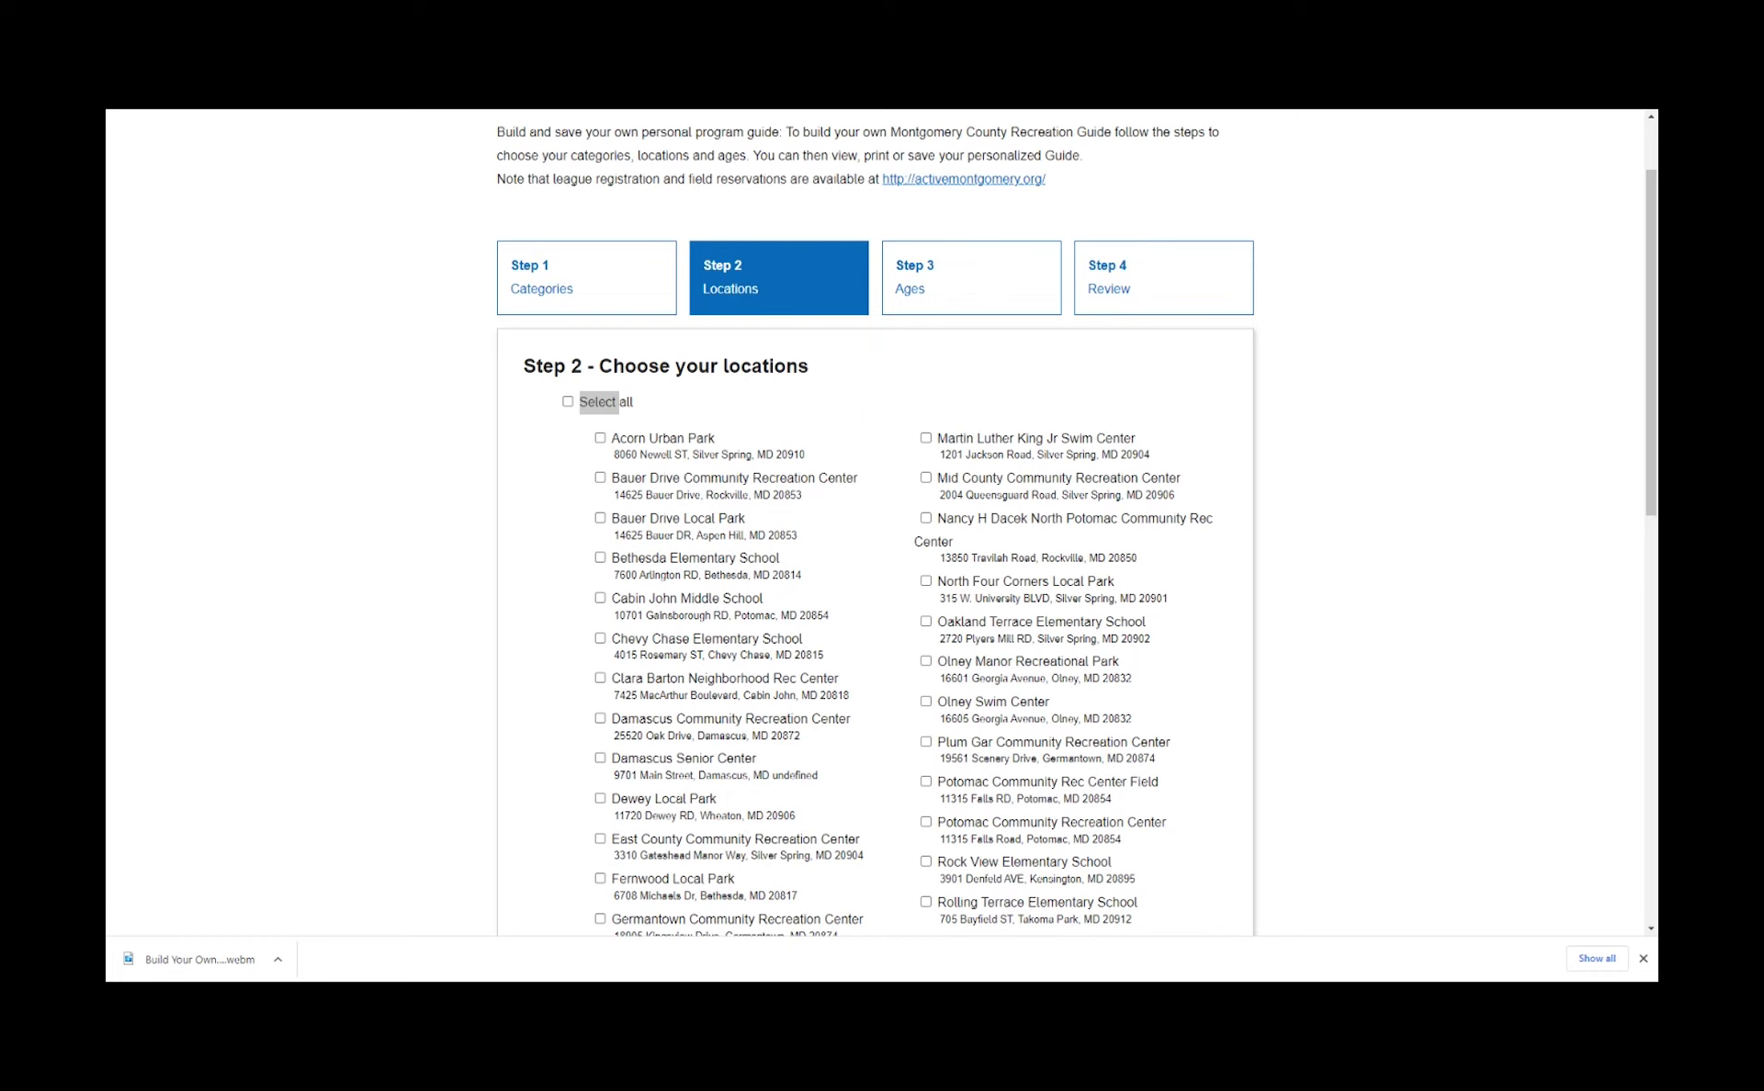
# Choose Acorn Urban Park, Bauer Drive, Cabin John Middle School, North Four Corners and Plum Gar.
pyautogui.click(566, 404)
pyautogui.click(567, 402)
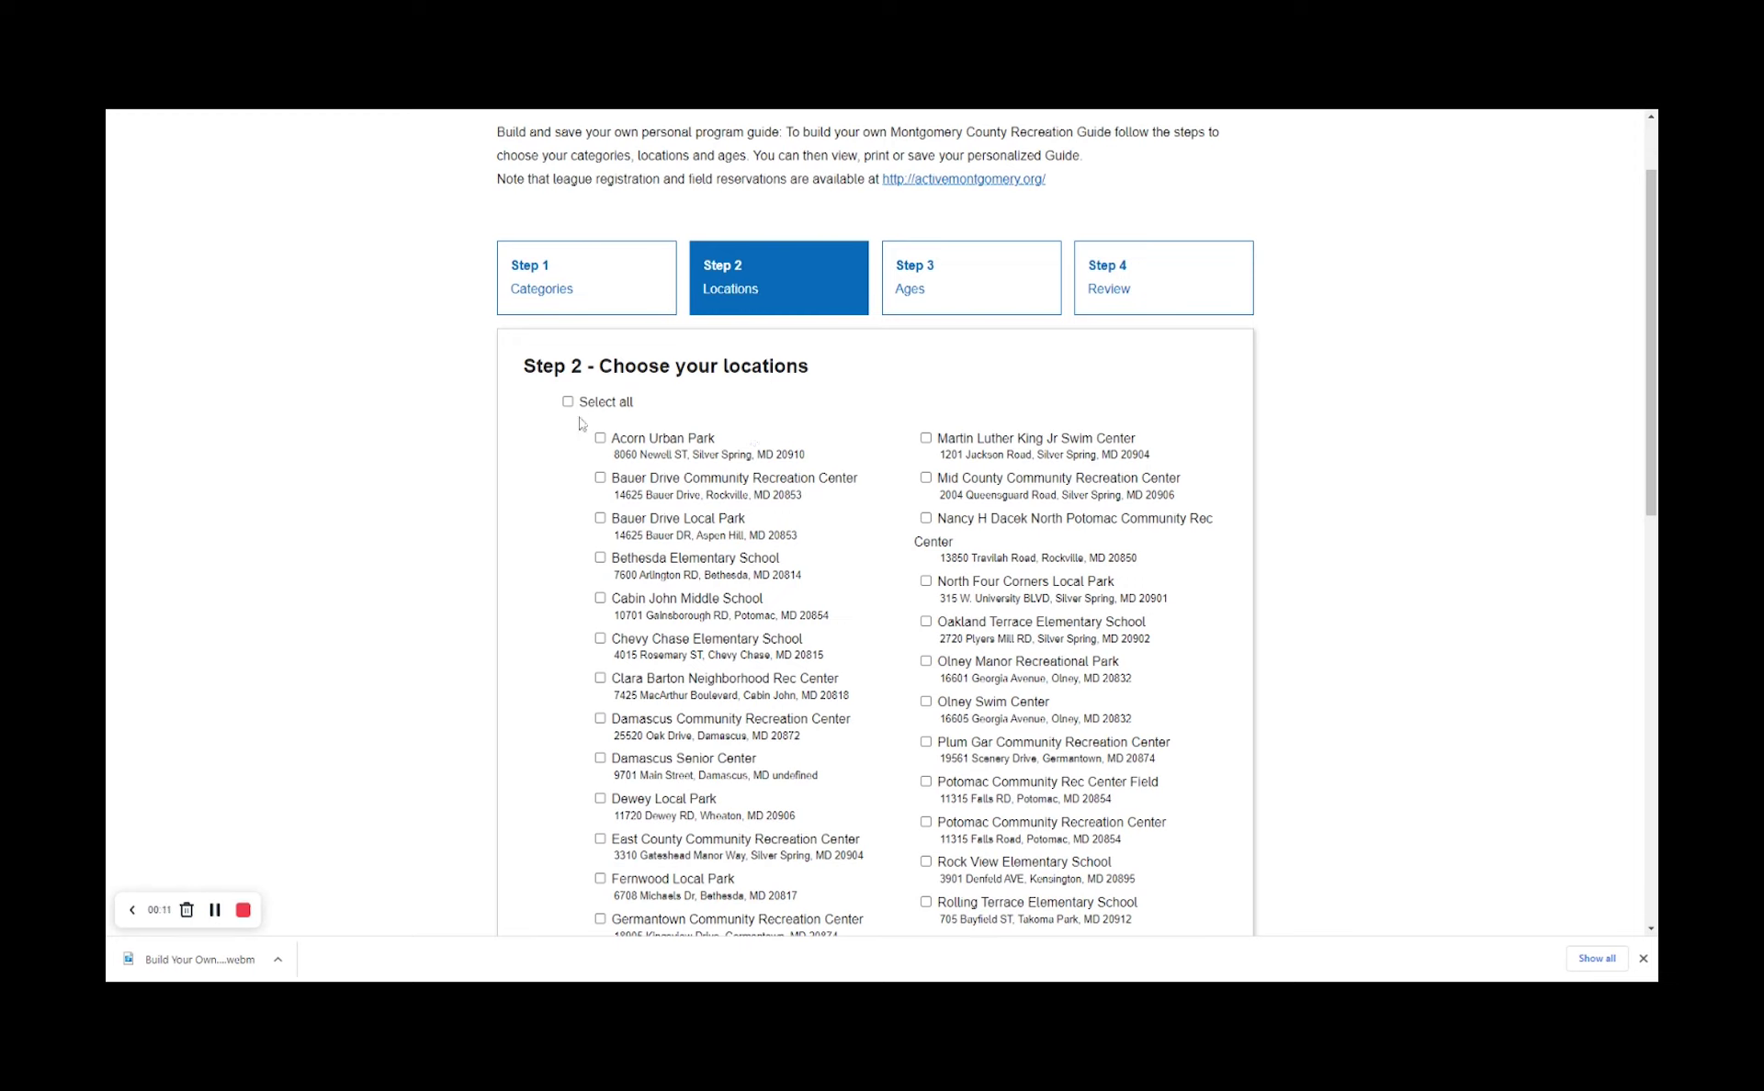
pyautogui.click(598, 438)
pyautogui.click(600, 478)
pyautogui.click(599, 597)
pyautogui.click(926, 581)
pyautogui.click(926, 741)
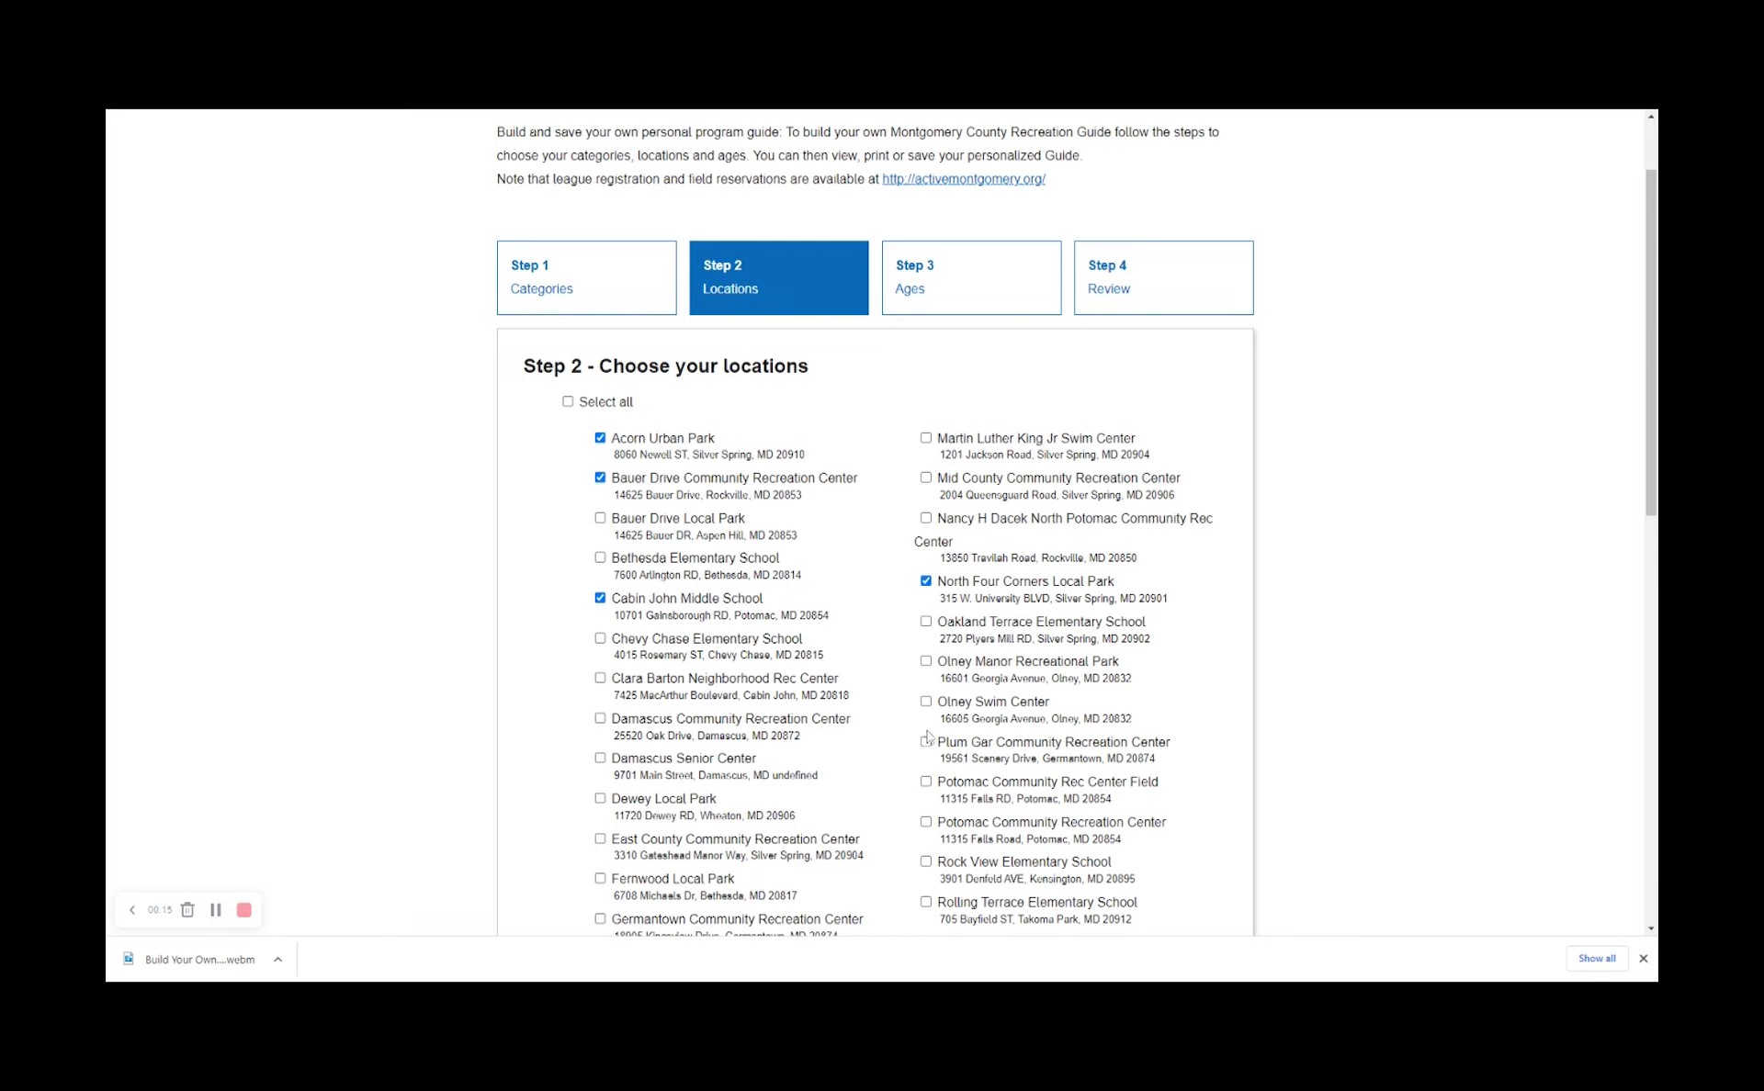
pyautogui.scroll(-3, 893, 691)
pyautogui.scroll(-3, 893, 691)
pyautogui.scroll(-1, 892, 689)
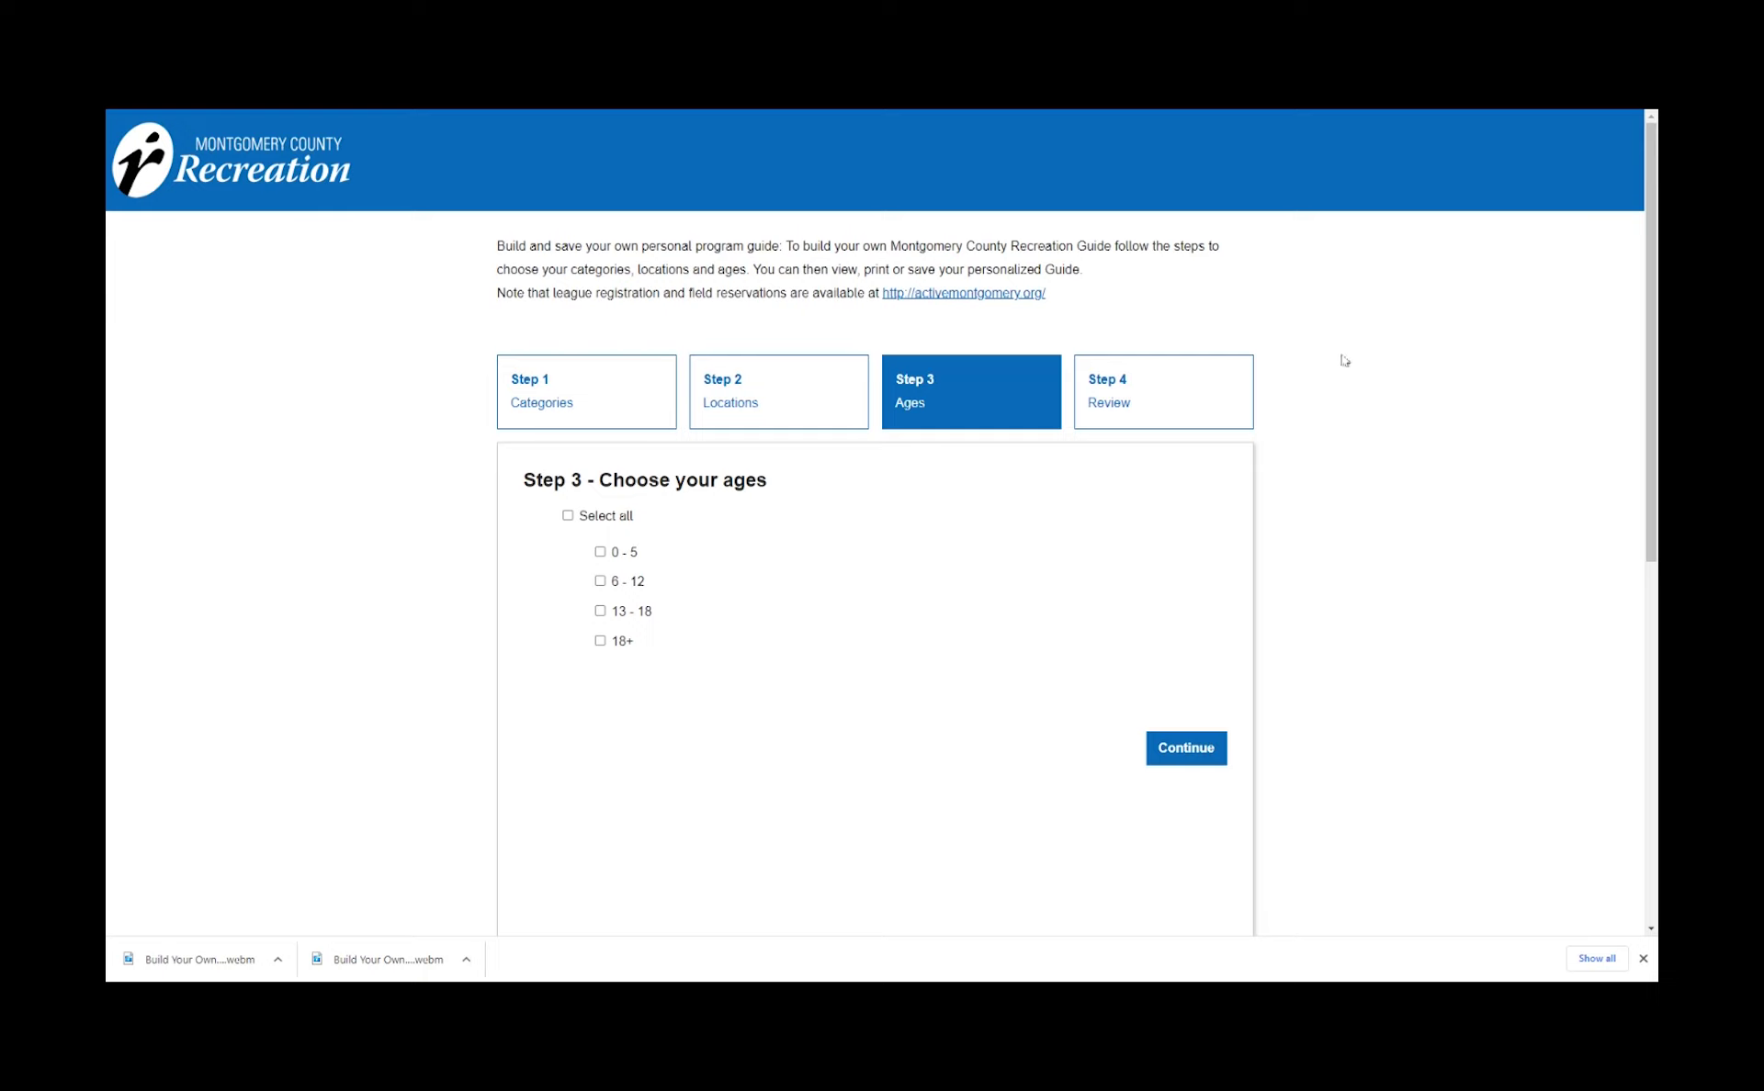
# Select all four age ranges in Step 3.
pyautogui.click(569, 519)
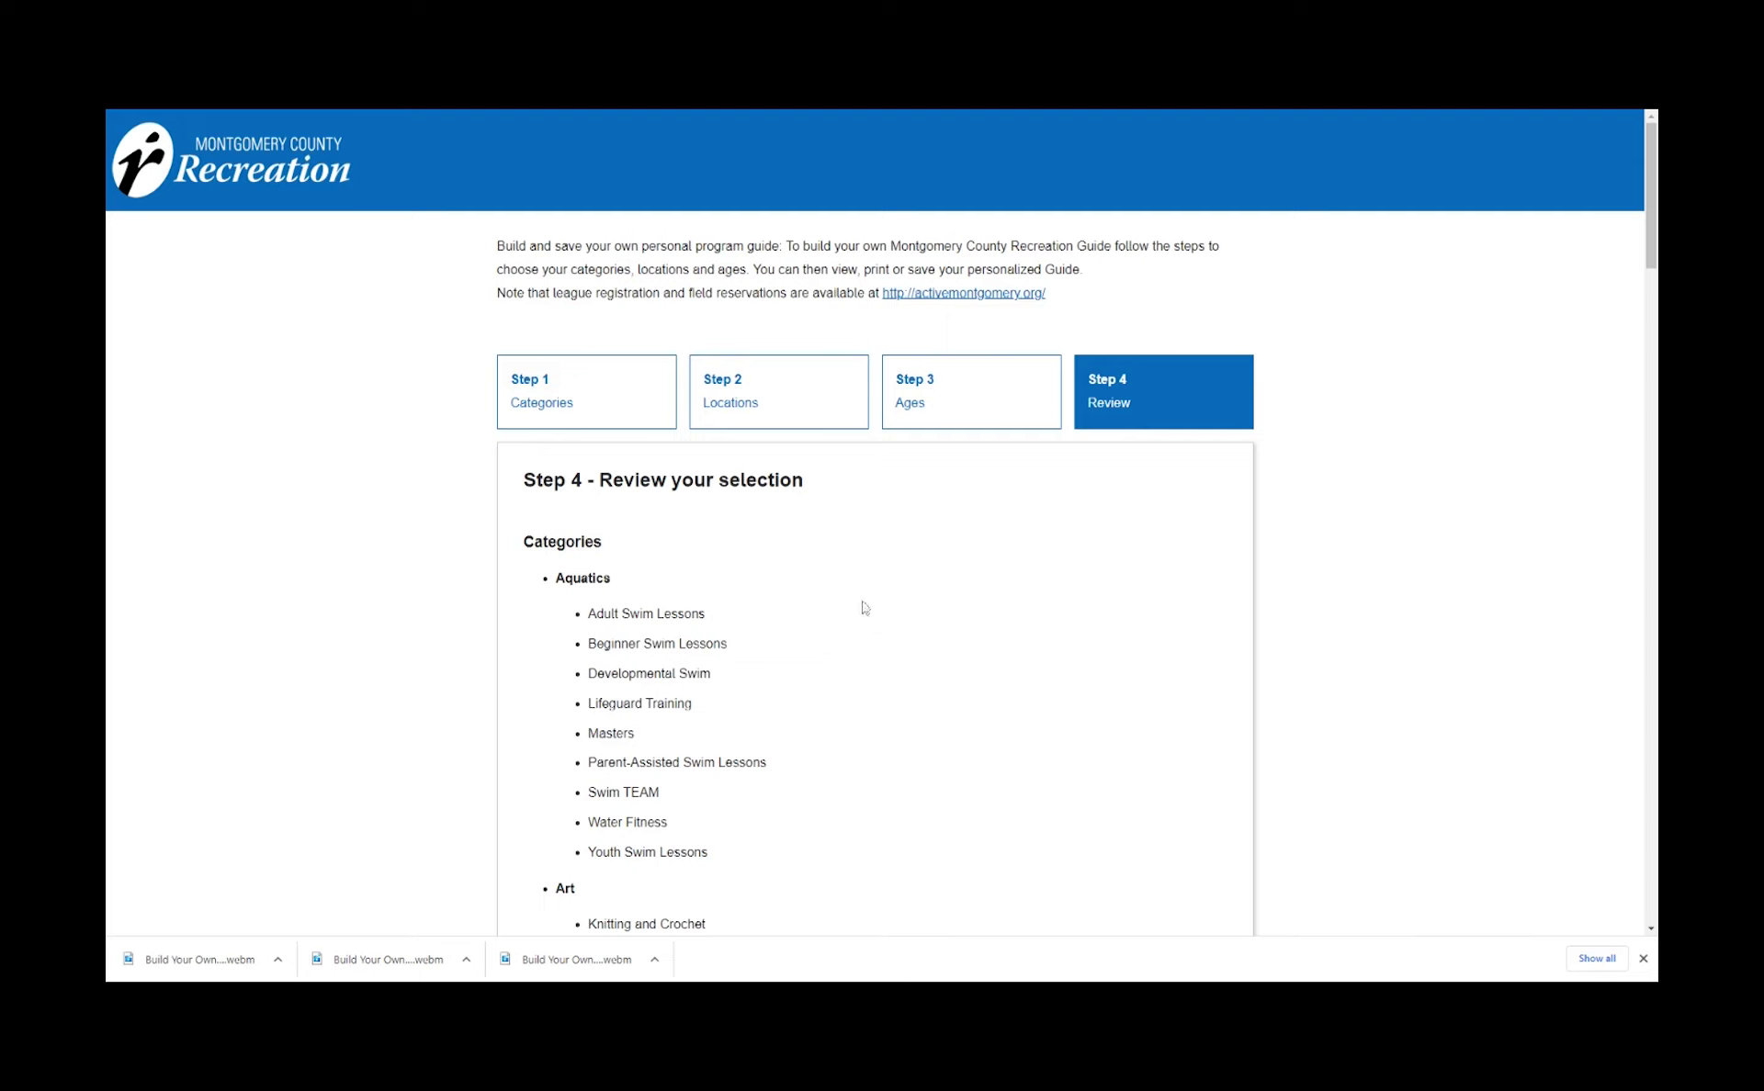
pyautogui.scroll(-1, 866, 595)
pyautogui.scroll(-2, 867, 596)
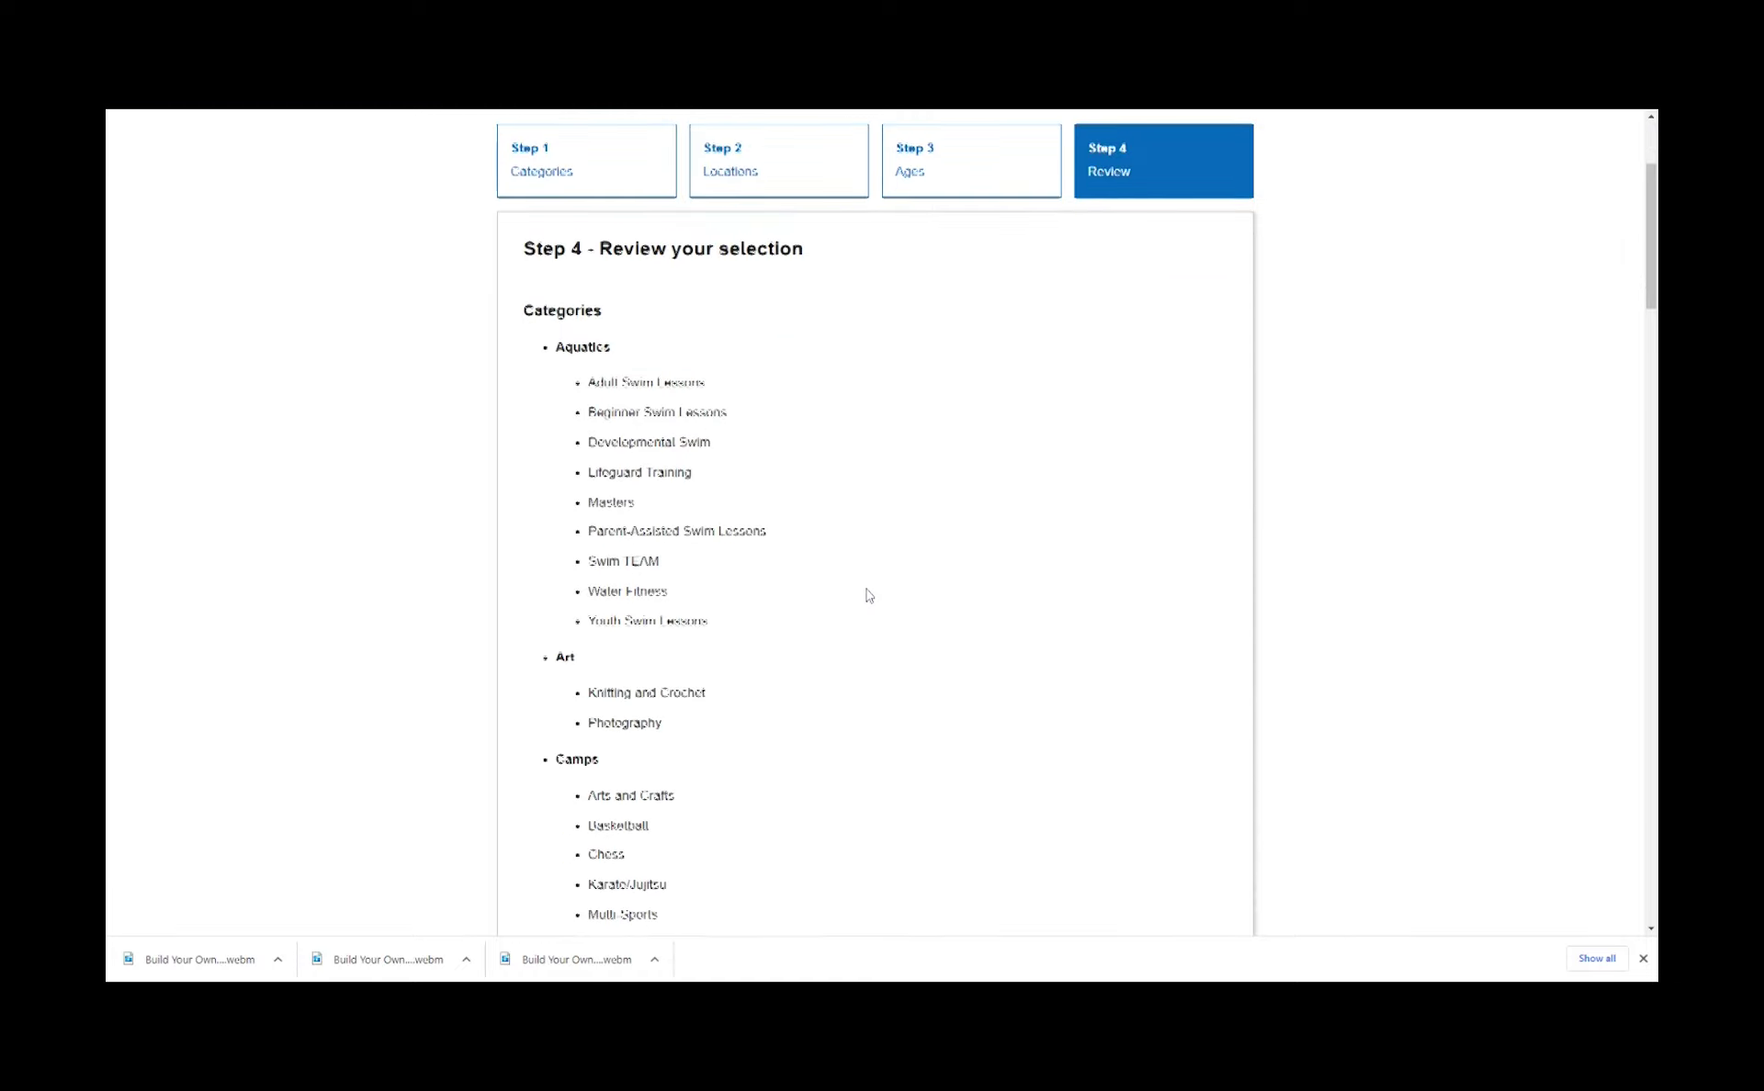
pyautogui.scroll(-2, 867, 595)
pyautogui.scroll(-1, 865, 596)
pyautogui.scroll(-2, 865, 596)
pyautogui.scroll(-3, 866, 595)
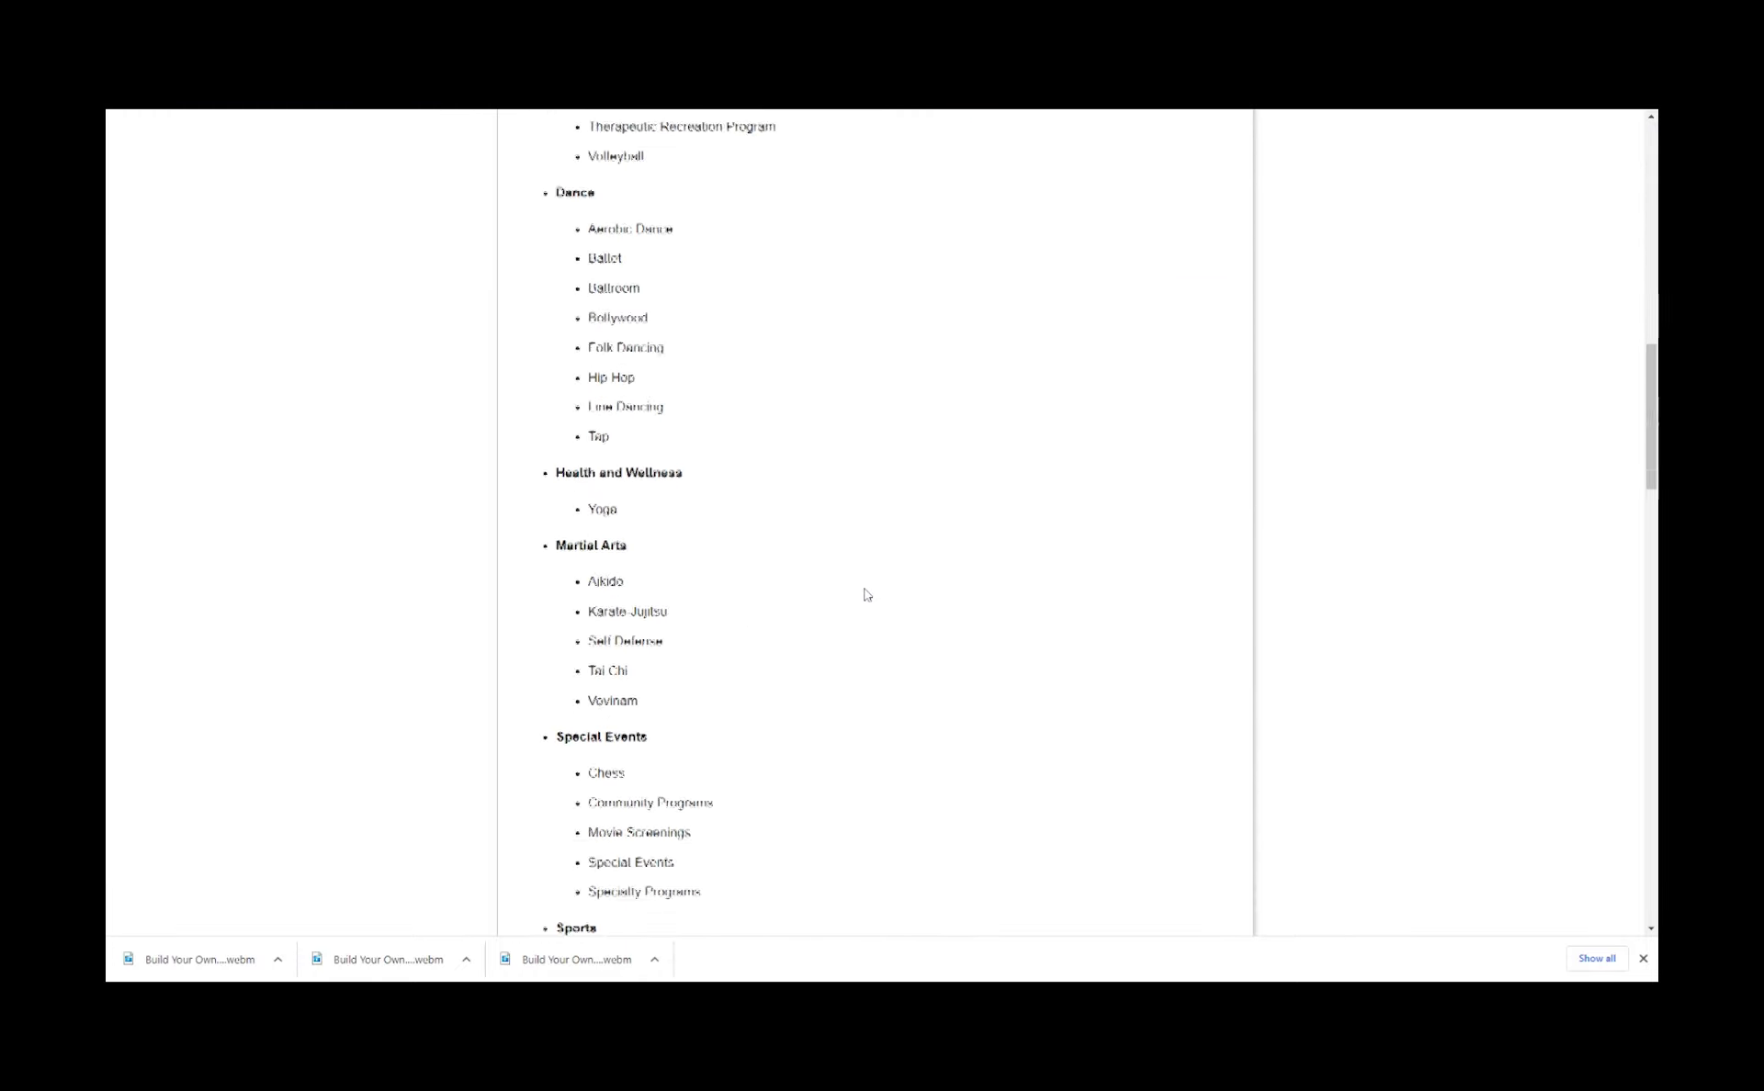
pyautogui.scroll(-1, 865, 595)
pyautogui.scroll(-3, 866, 595)
pyautogui.scroll(-3, 865, 595)
pyautogui.scroll(-4, 865, 596)
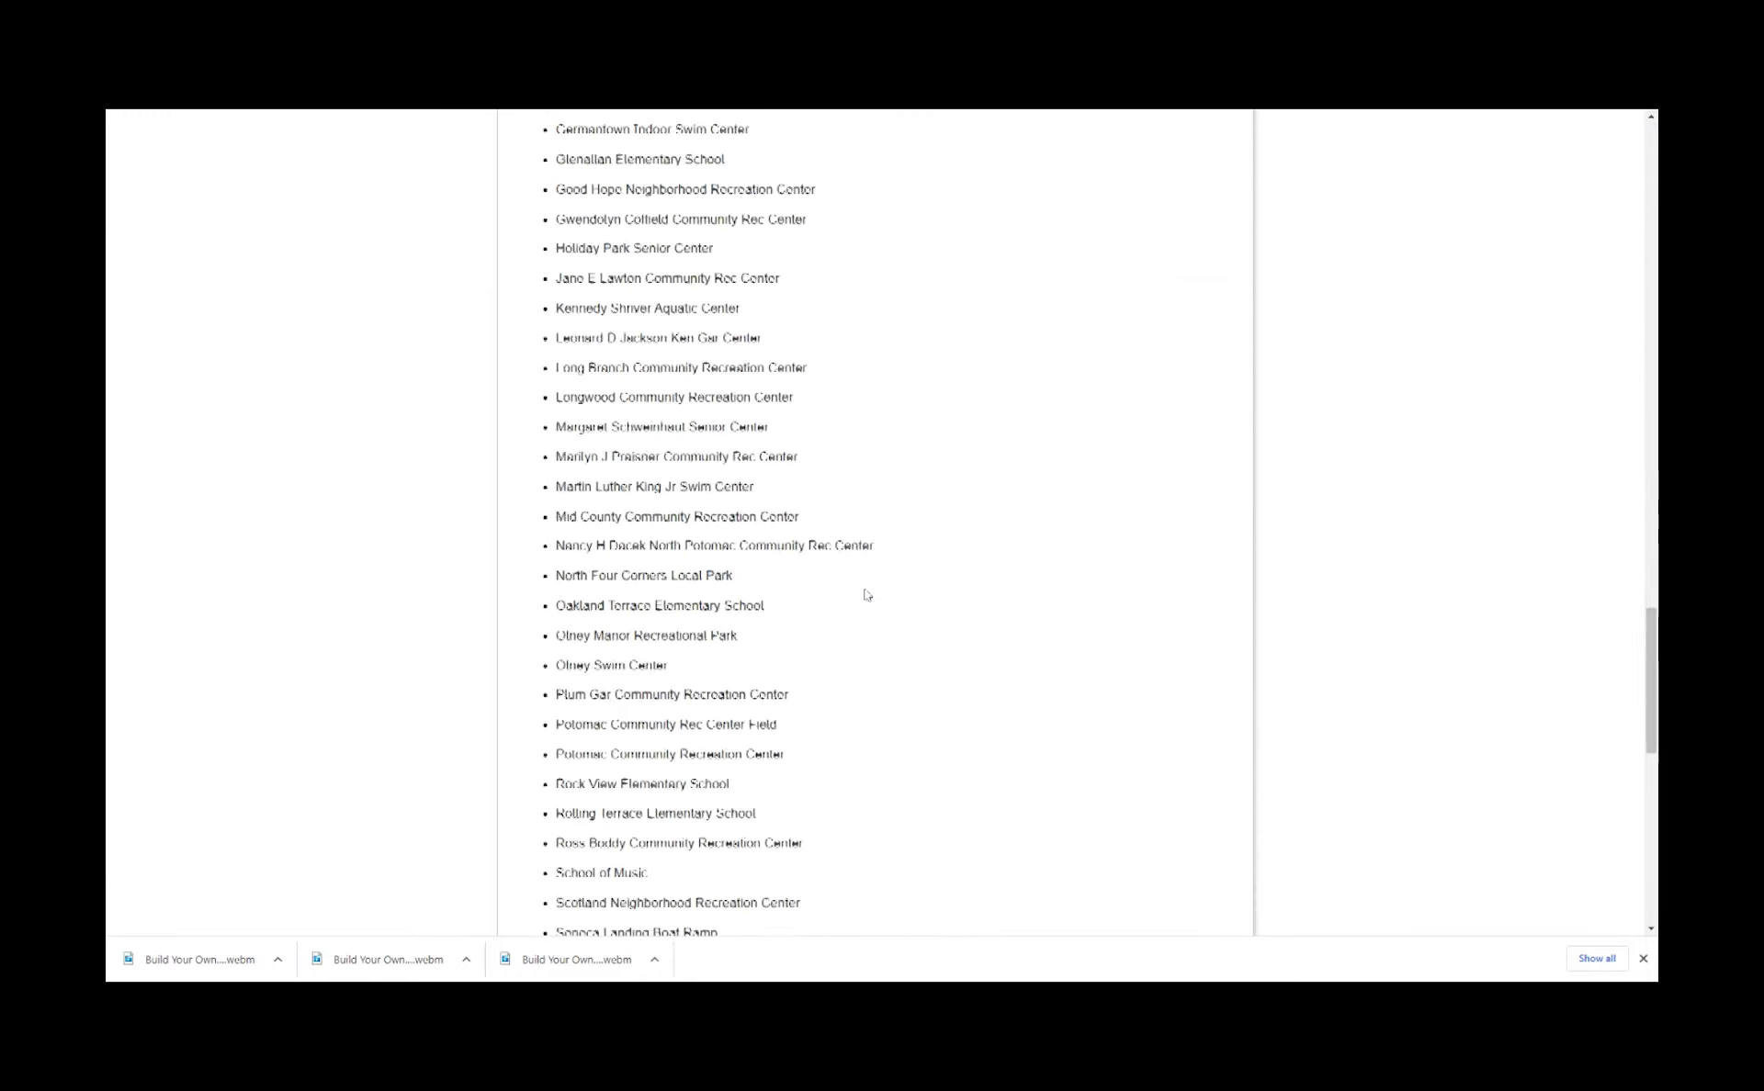
pyautogui.scroll(-3, 866, 596)
pyautogui.scroll(-2, 865, 596)
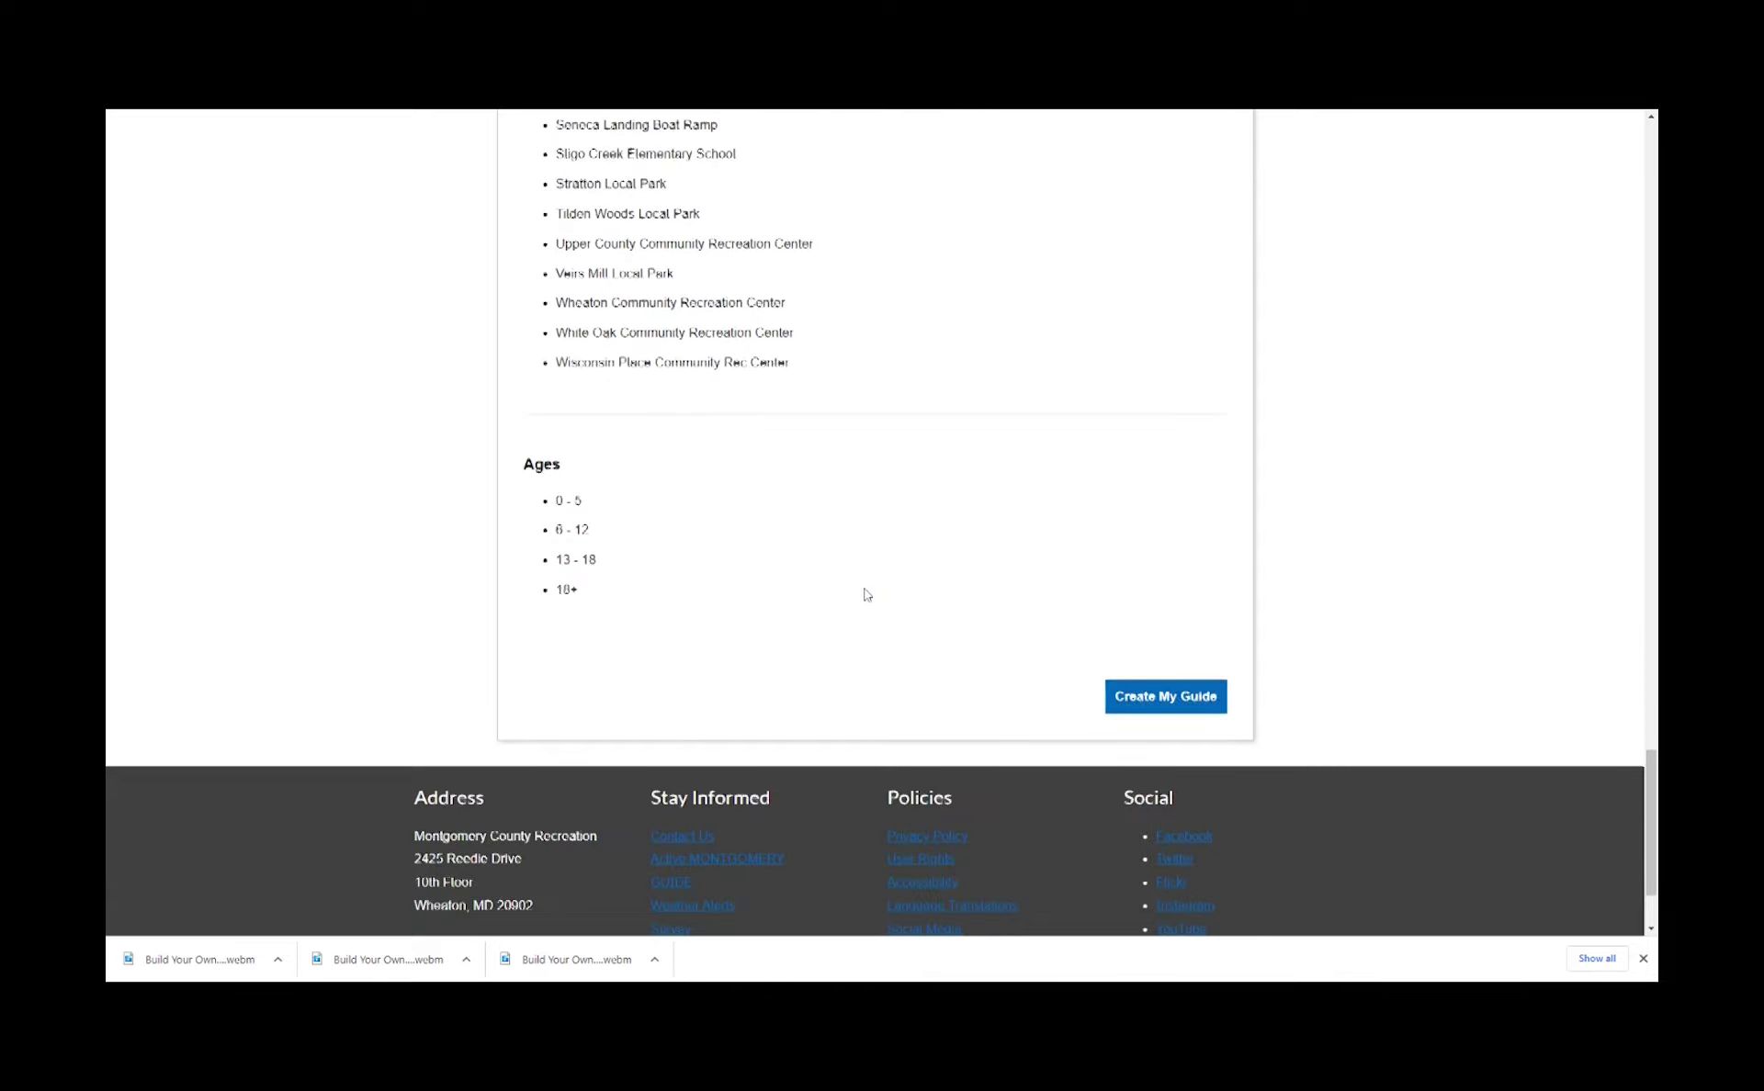
pyautogui.scroll(3, 866, 596)
pyautogui.scroll(4, 865, 595)
pyautogui.scroll(5, 865, 596)
pyautogui.scroll(4, 866, 595)
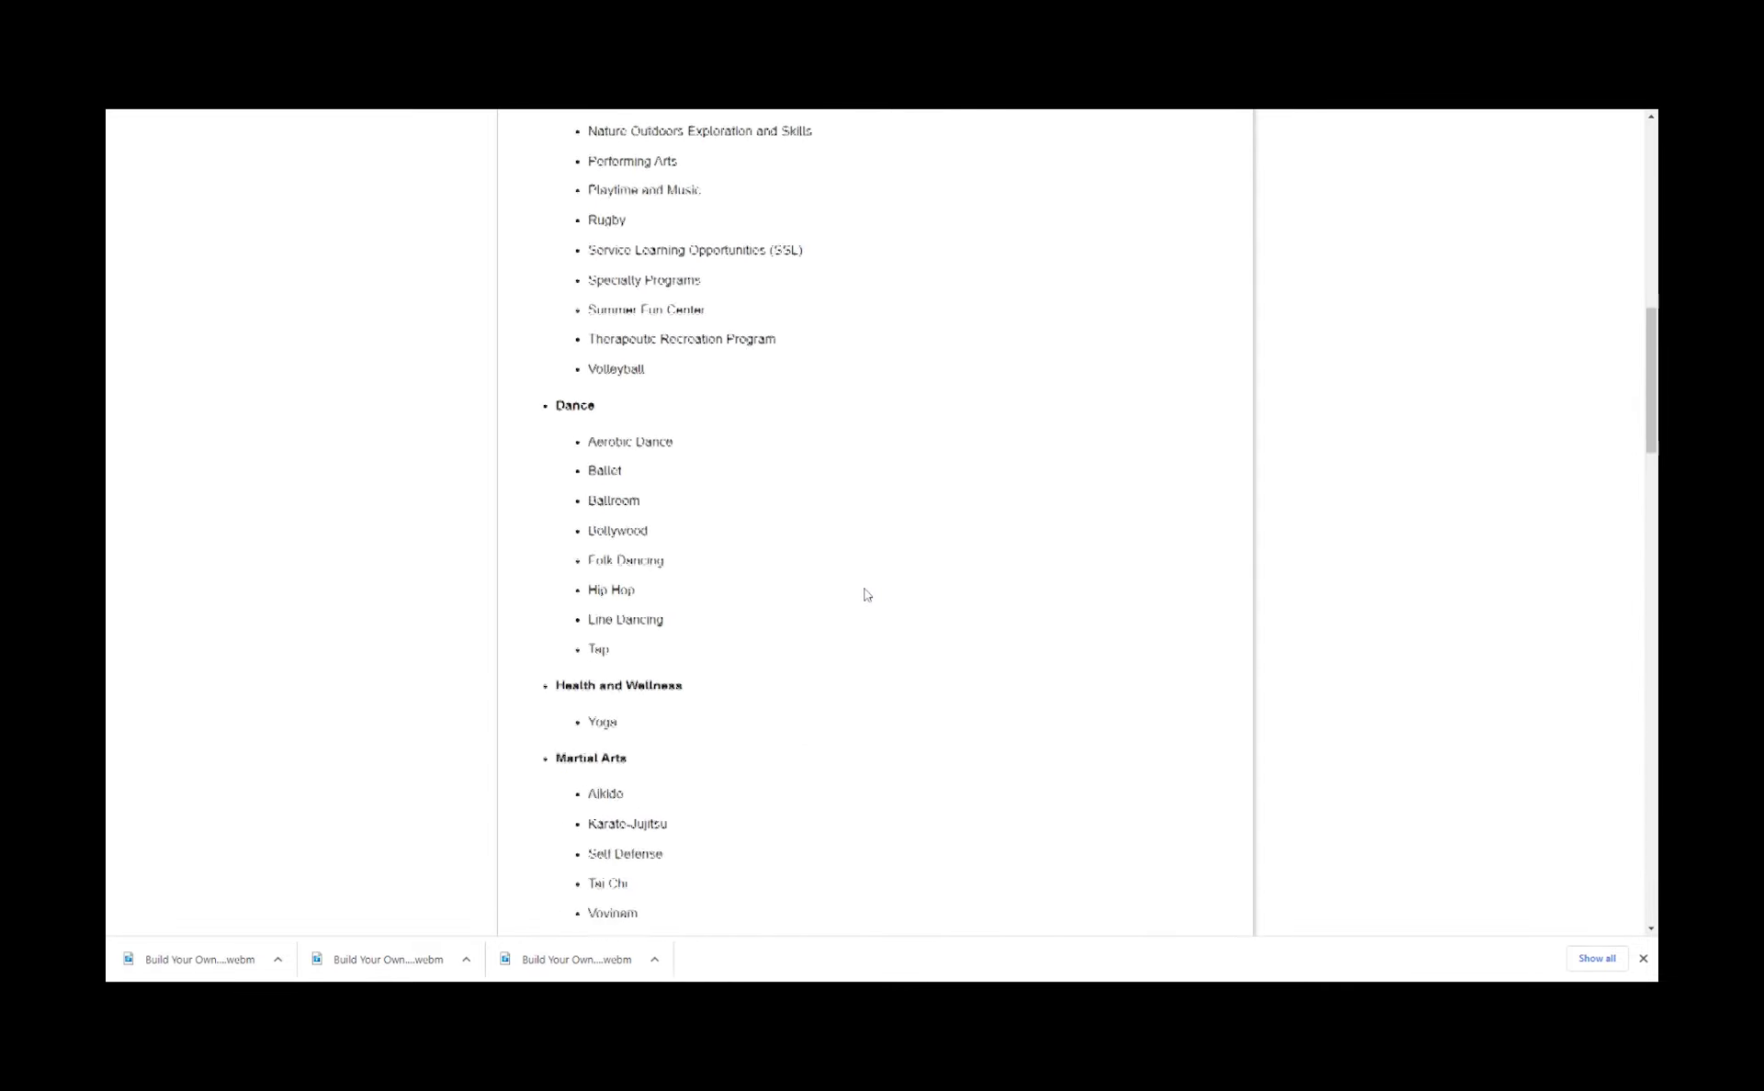
pyautogui.scroll(4, 865, 596)
pyautogui.scroll(3, 866, 595)
pyautogui.scroll(1, 865, 595)
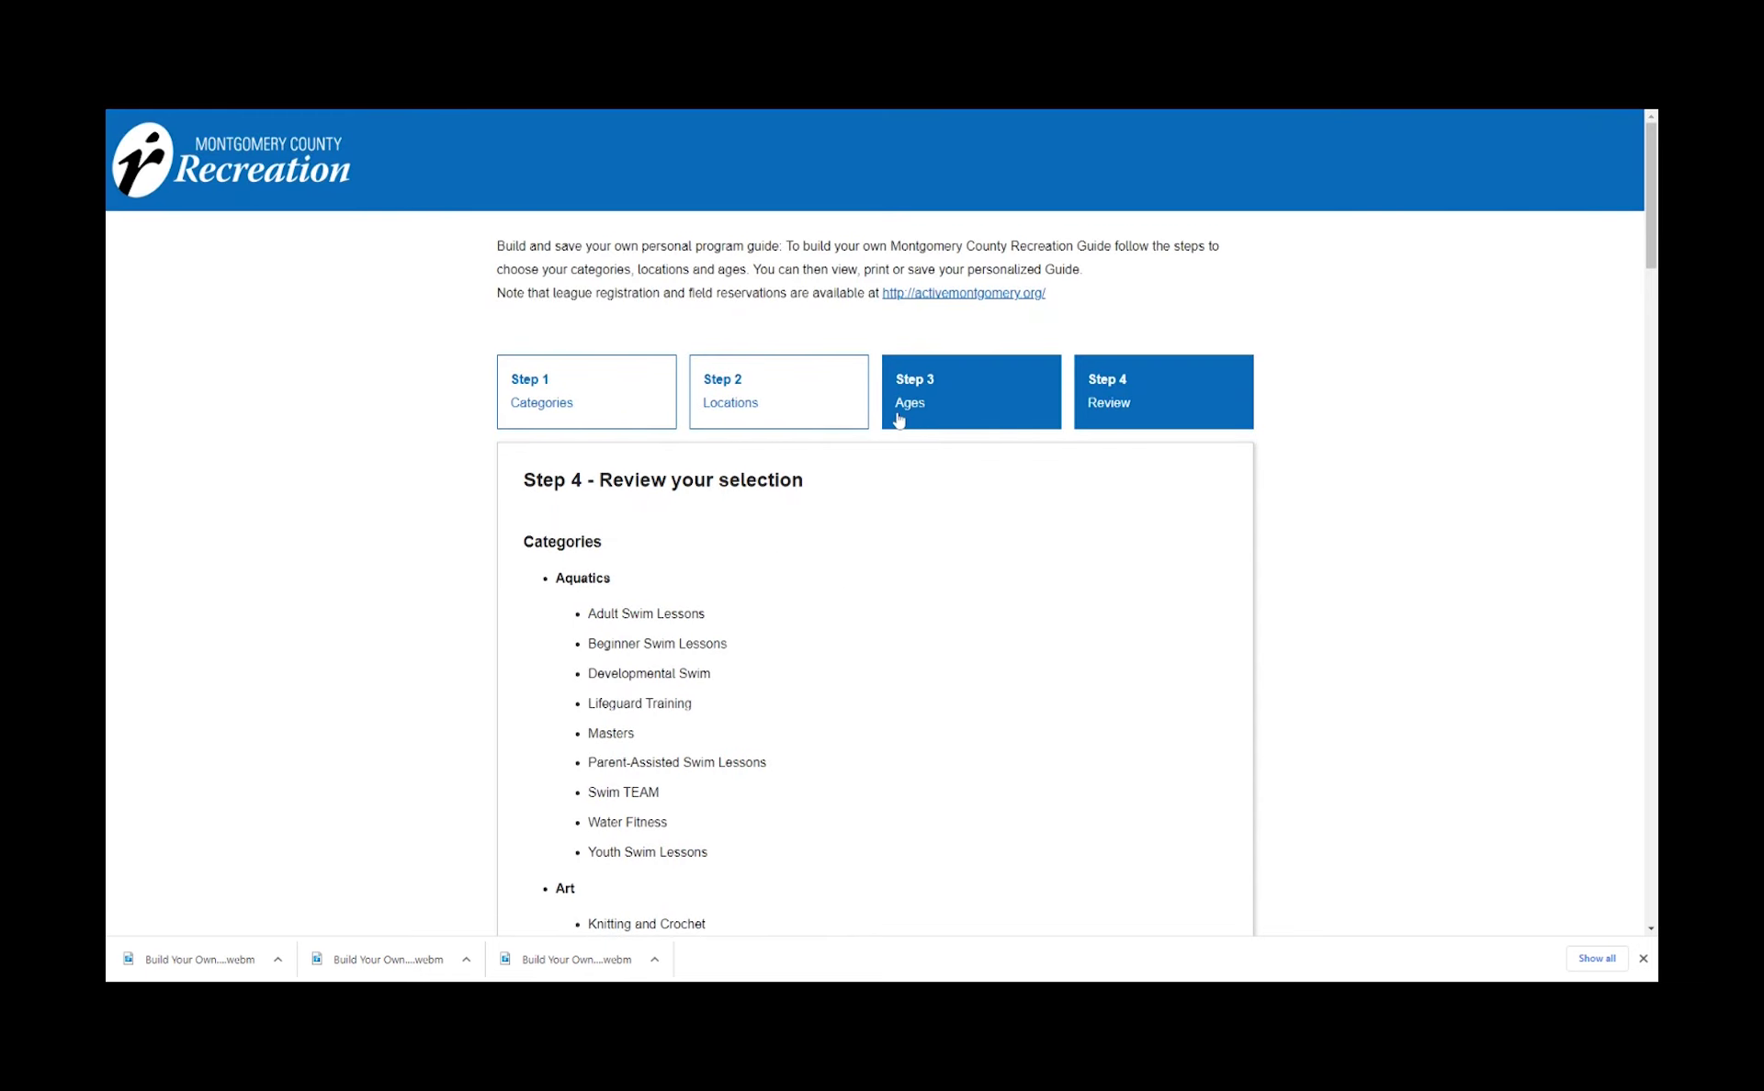
# Add Bone Builders and Low Impact in Step 1, then create the guide from Step 4 Review.
pyautogui.click(614, 419)
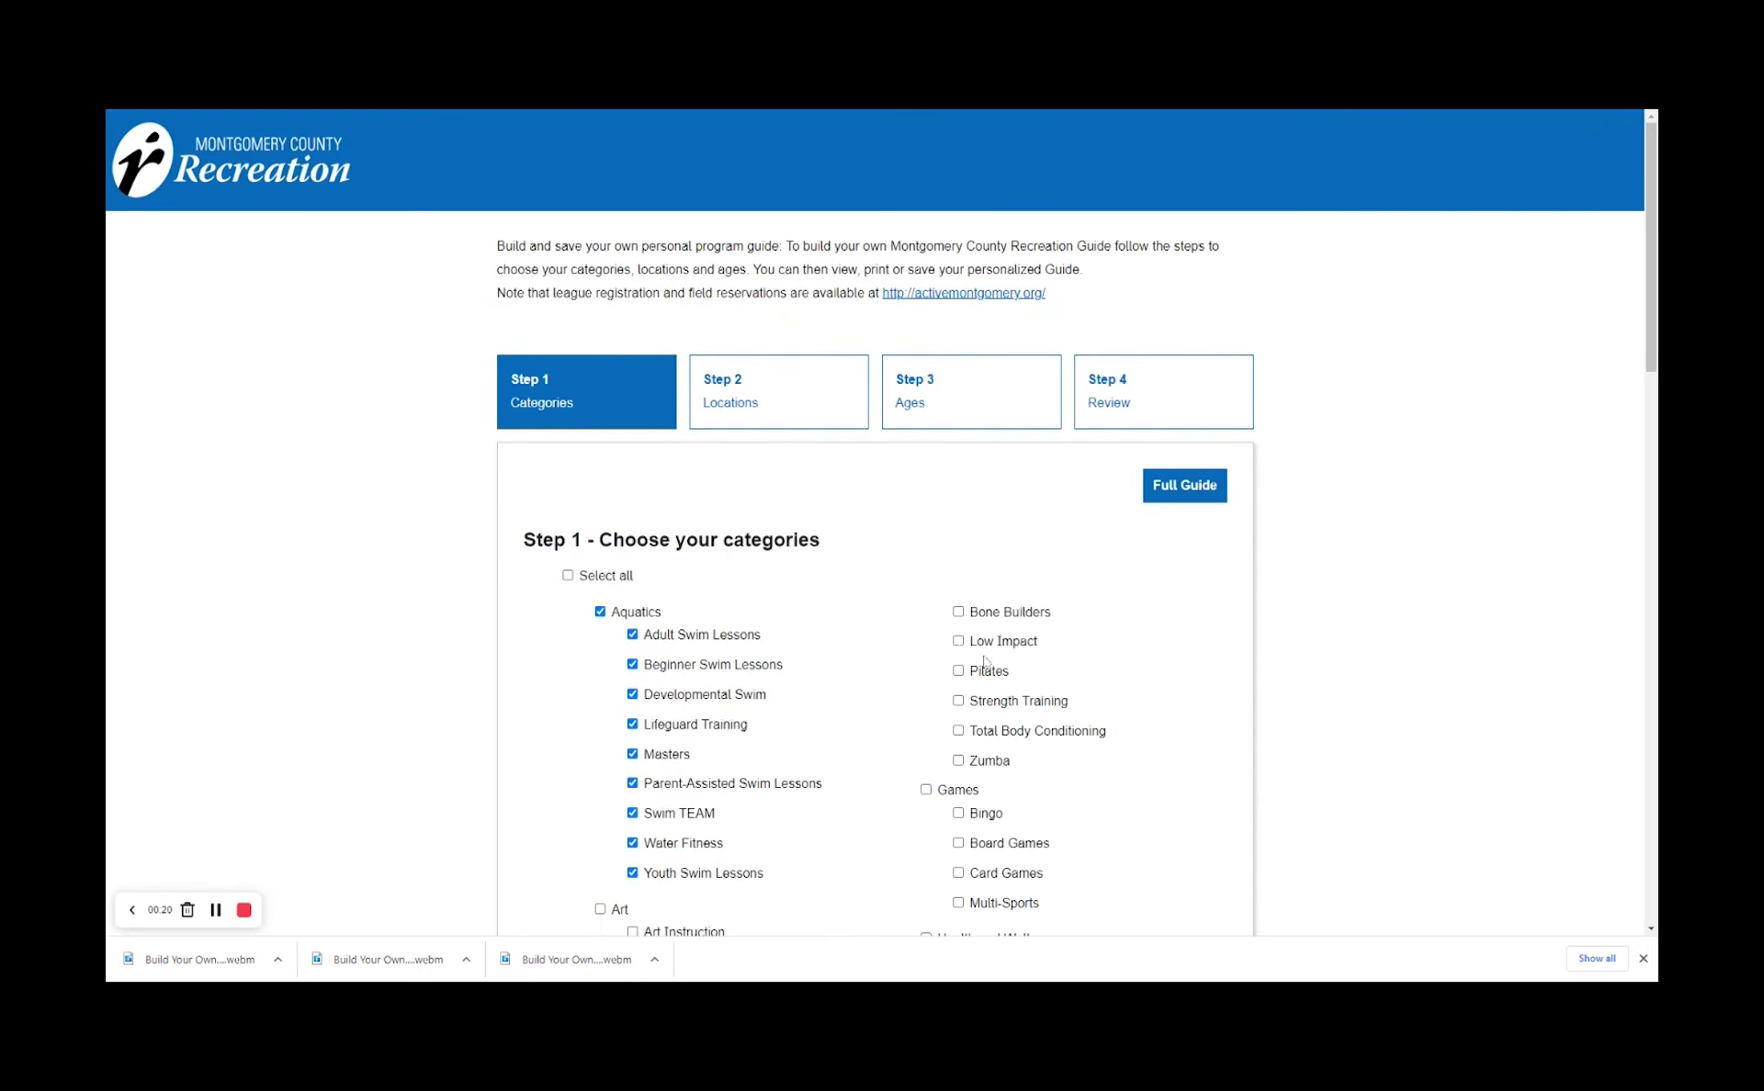
pyautogui.click(957, 640)
pyautogui.click(1102, 405)
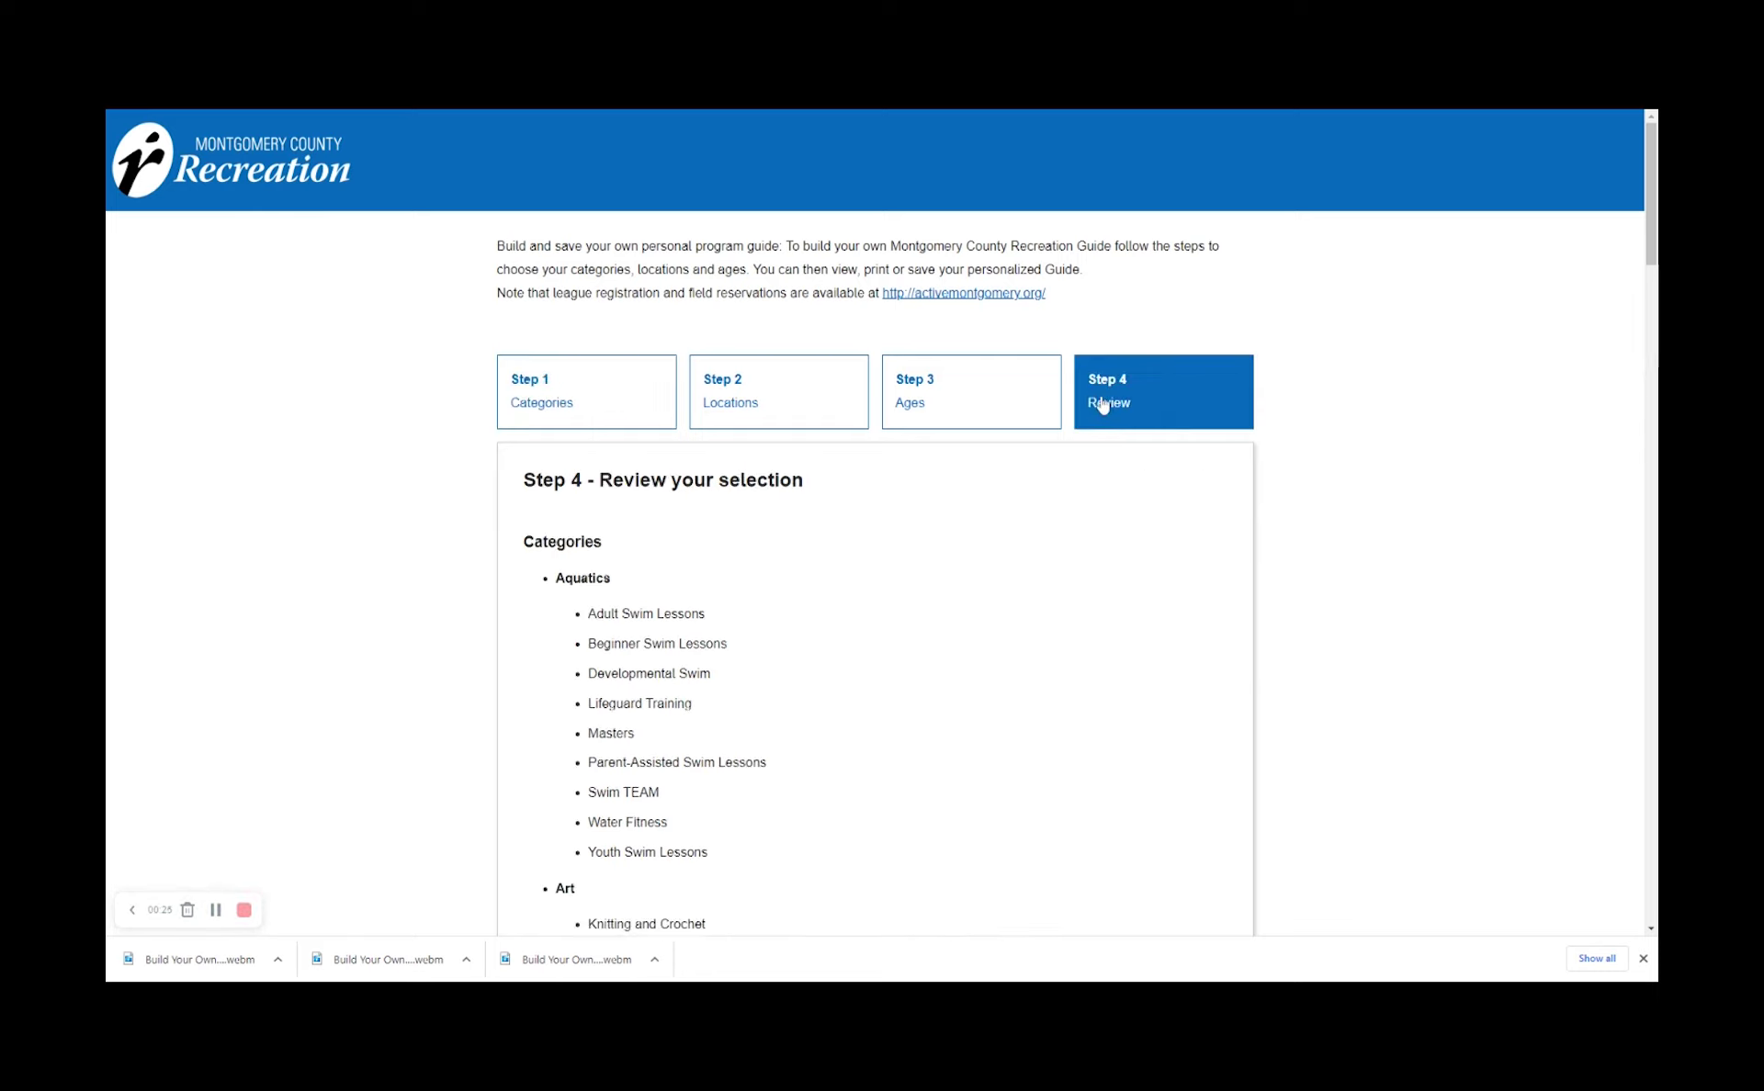
pyautogui.scroll(-5, 851, 652)
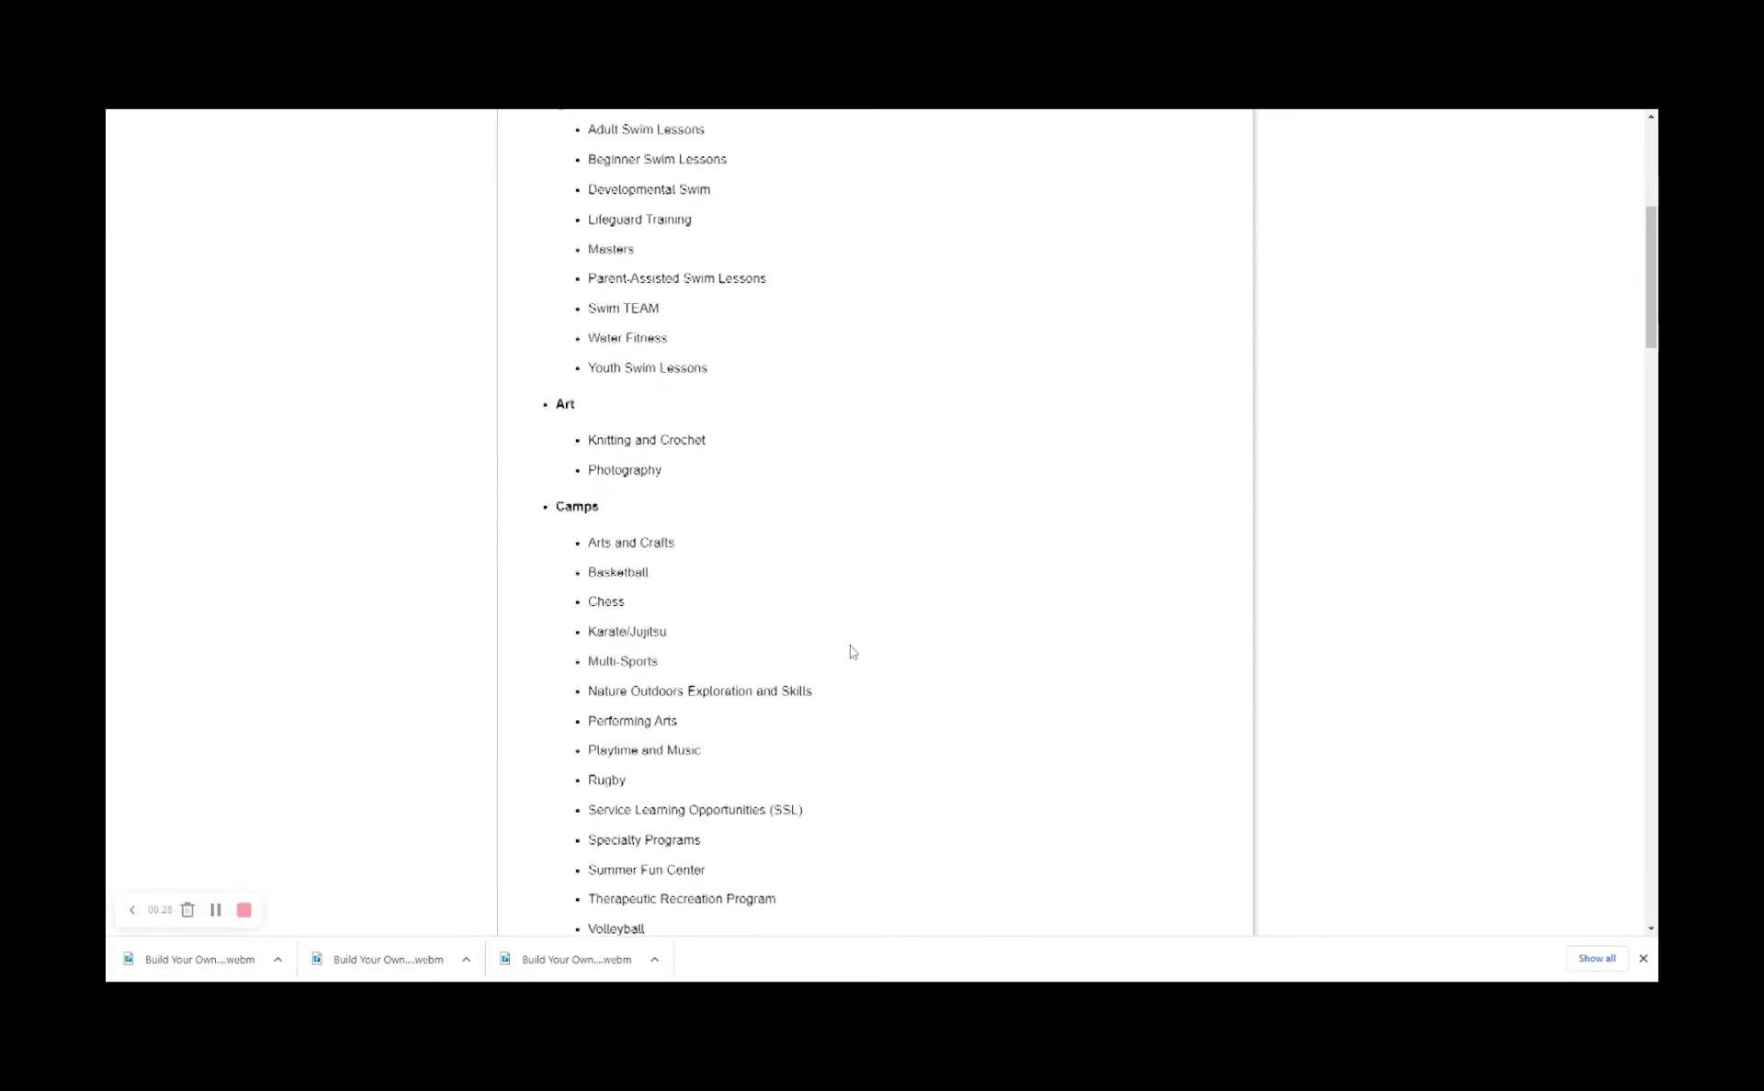
pyautogui.scroll(-5, 850, 652)
pyautogui.scroll(-5, 850, 652)
pyautogui.scroll(-5, 849, 652)
pyautogui.scroll(-5, 851, 651)
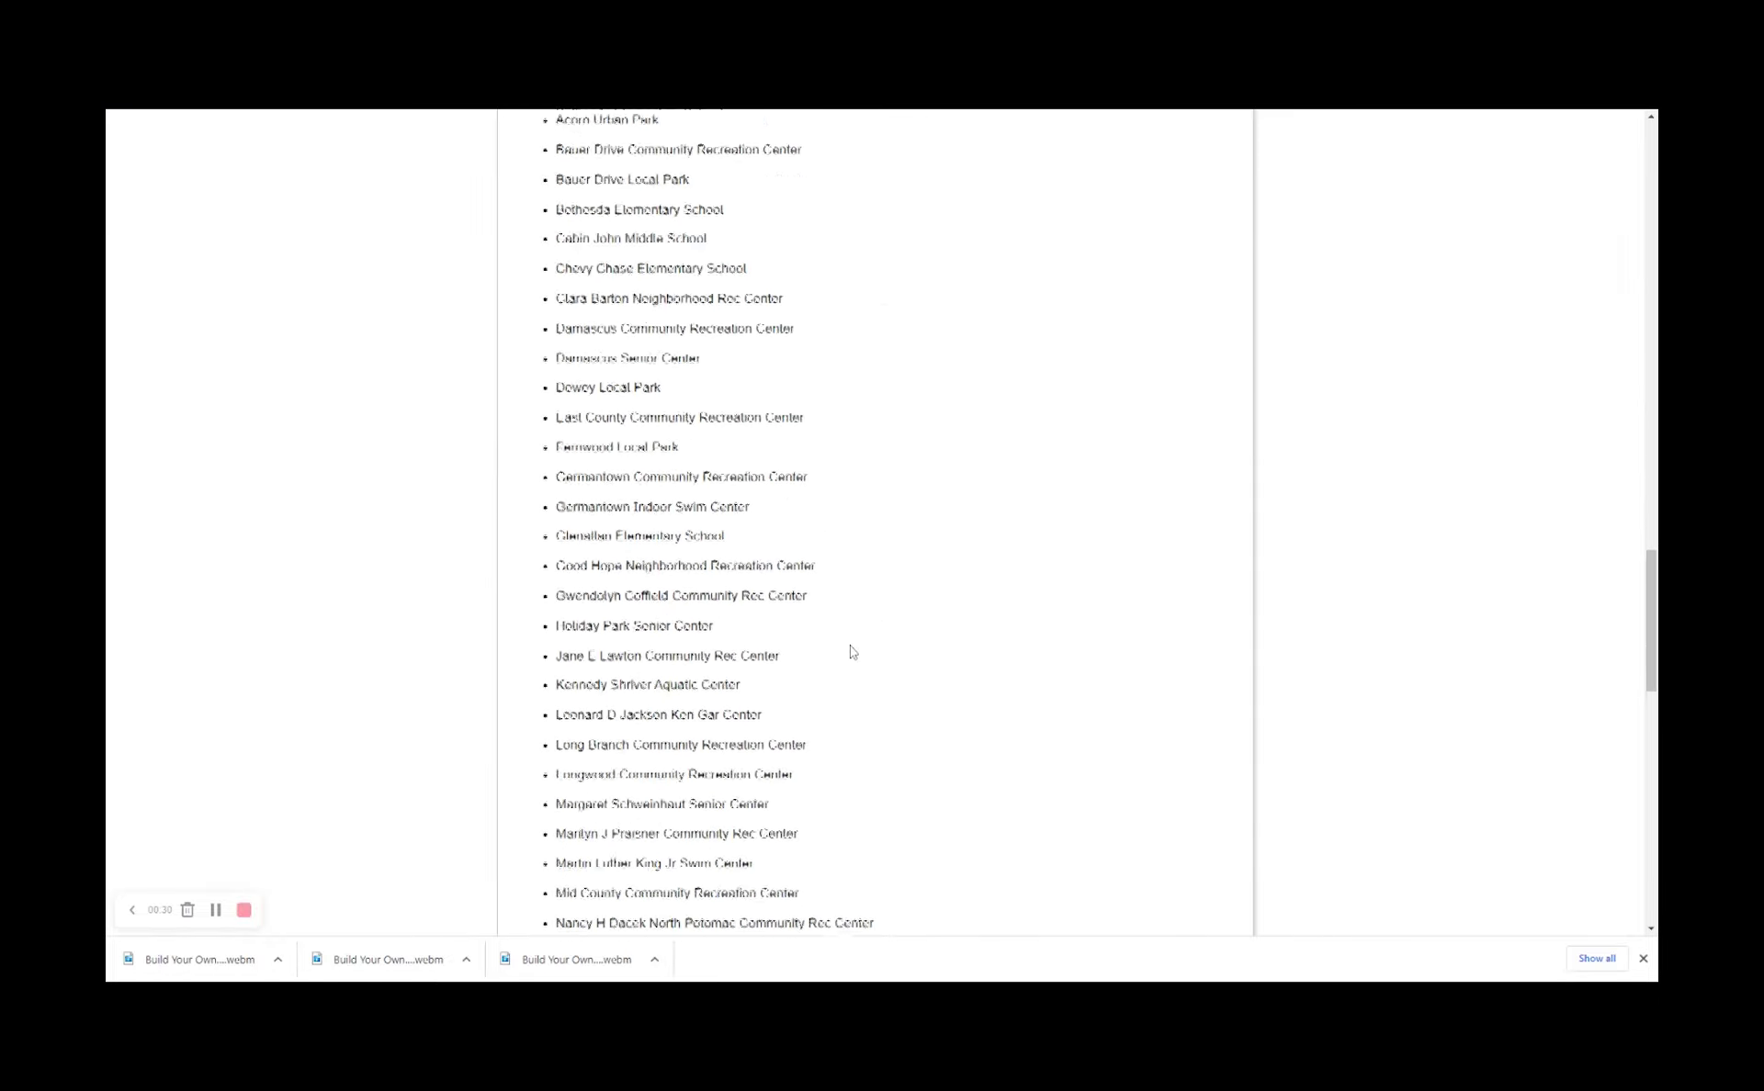
pyautogui.scroll(-5, 850, 652)
pyautogui.scroll(-5, 850, 651)
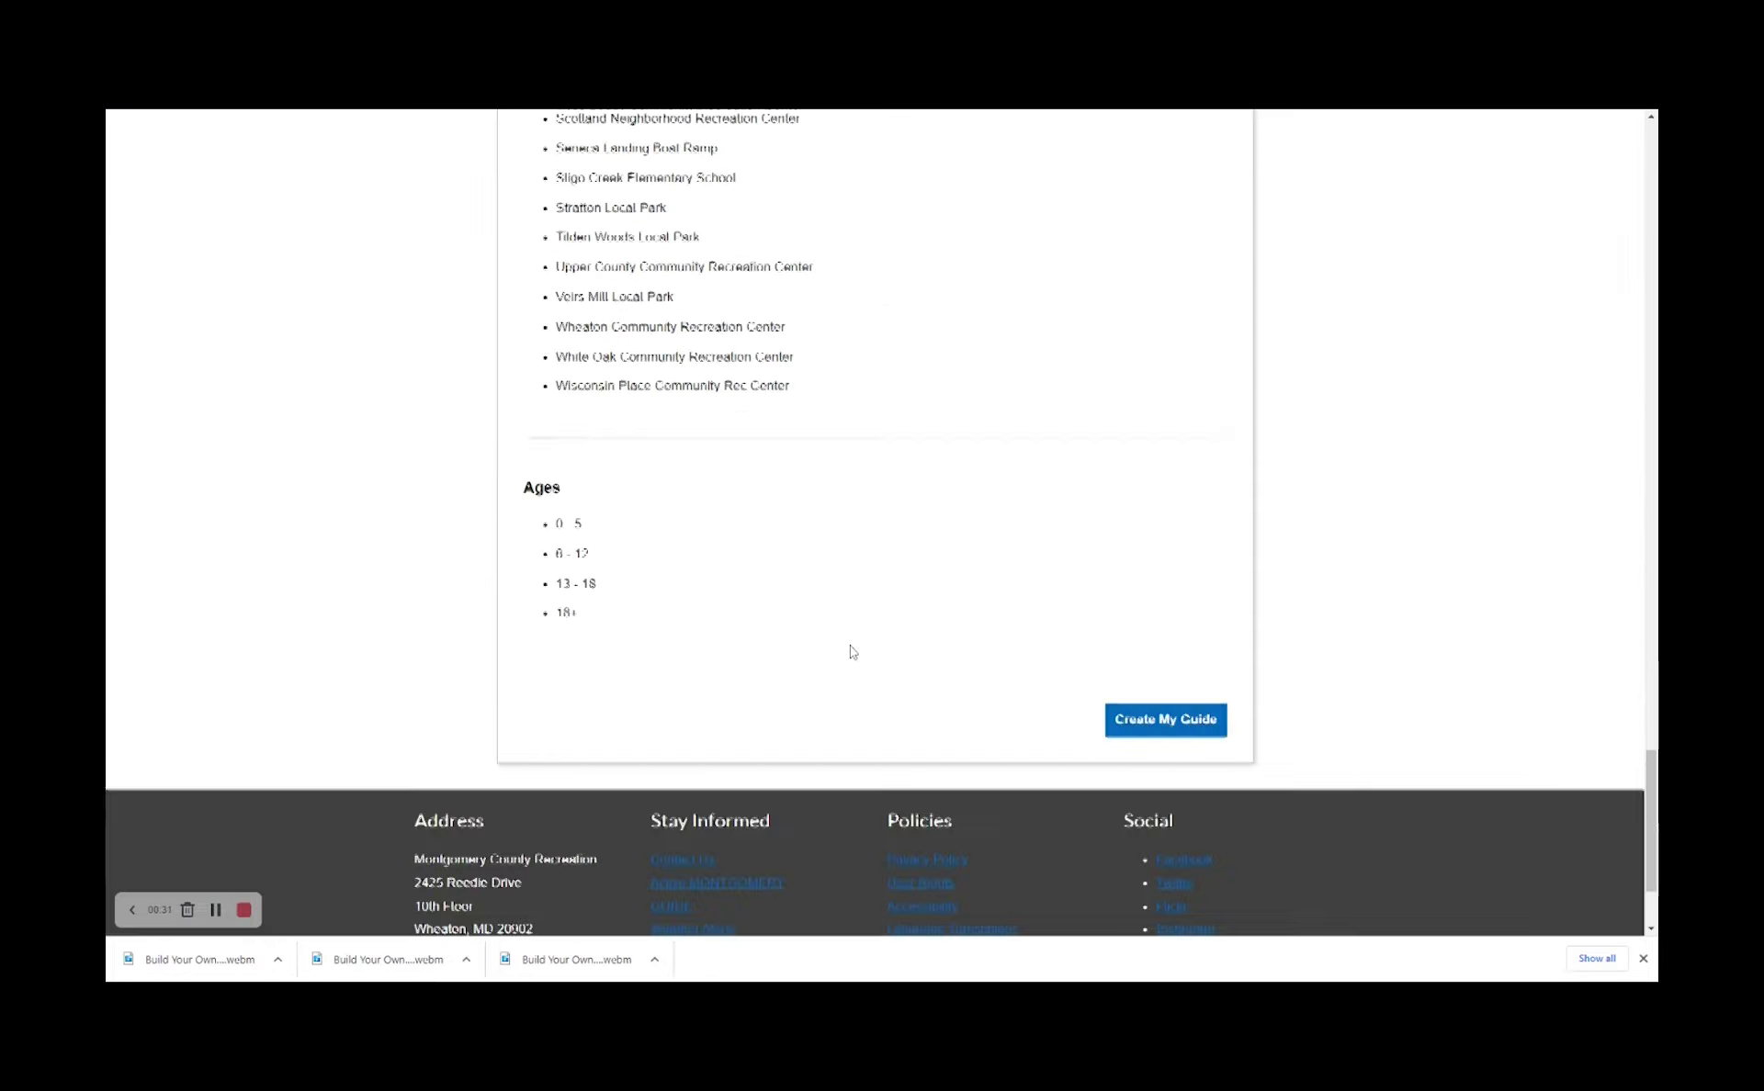
pyautogui.click(1183, 730)
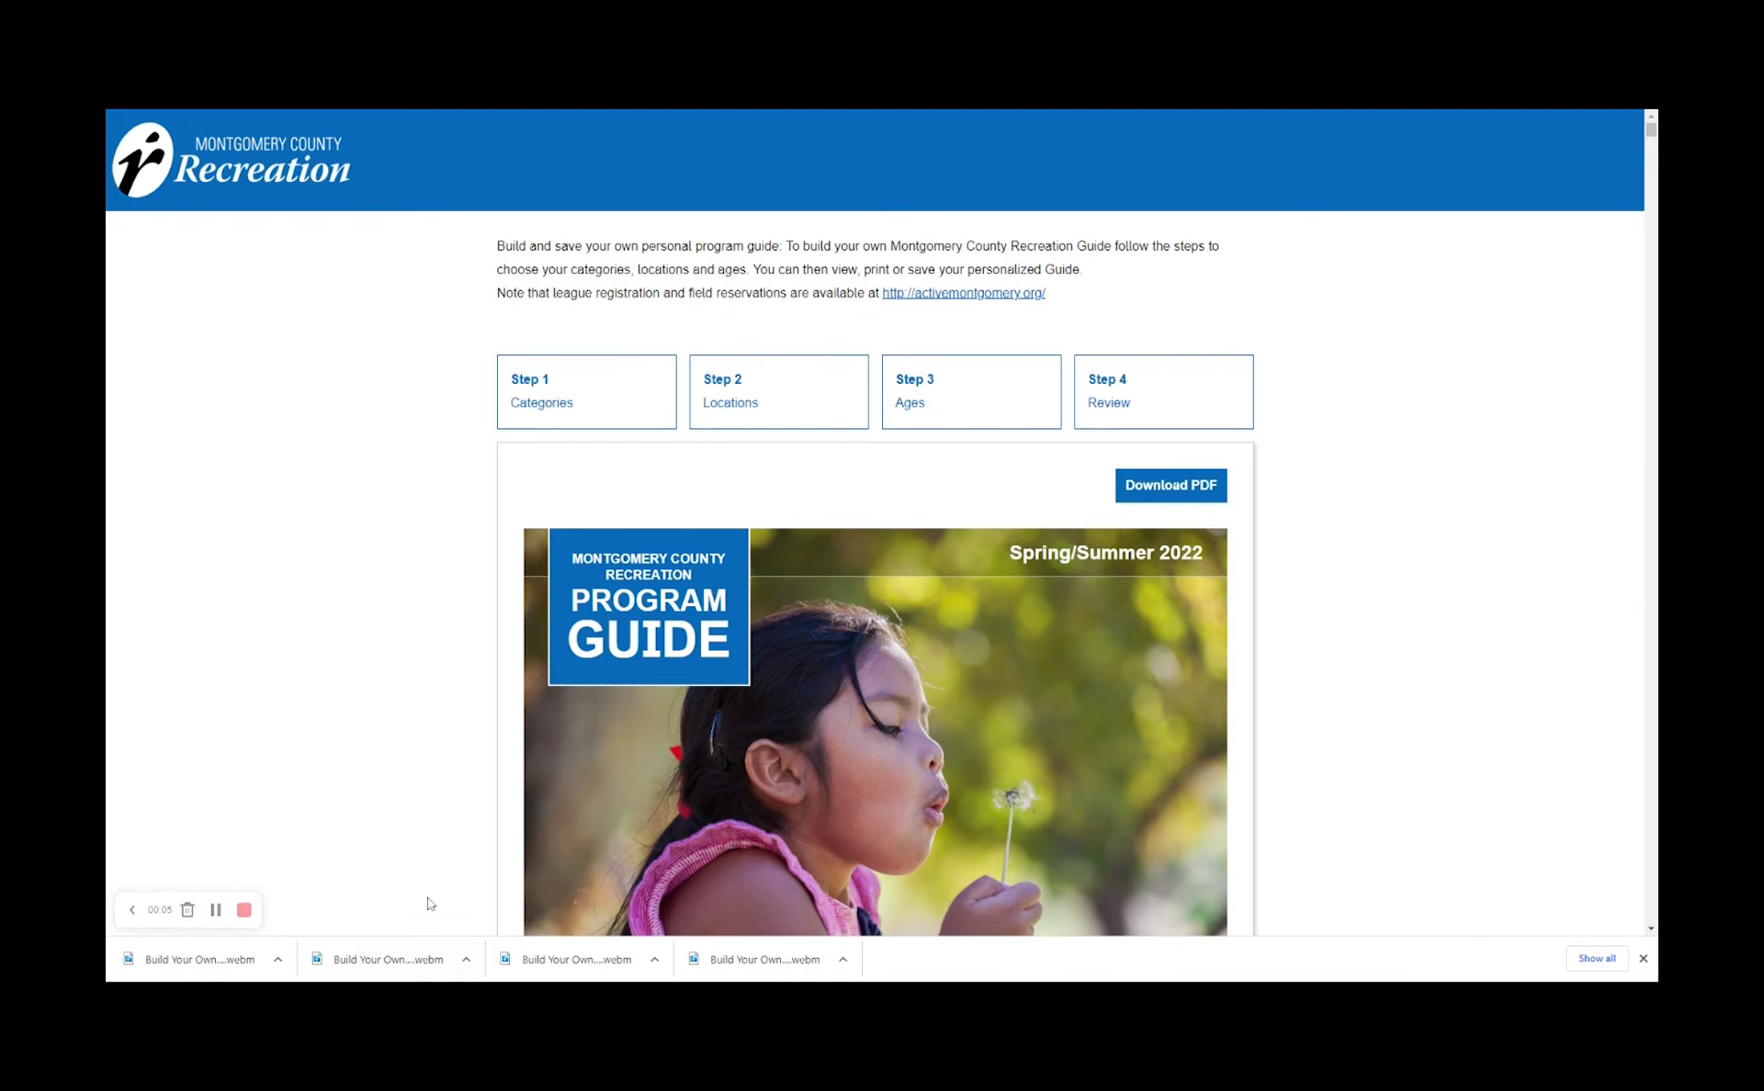
pyautogui.scroll(-3, 430, 903)
pyautogui.scroll(-1, 445, 887)
pyautogui.scroll(-1, 445, 887)
pyautogui.scroll(-1, 446, 887)
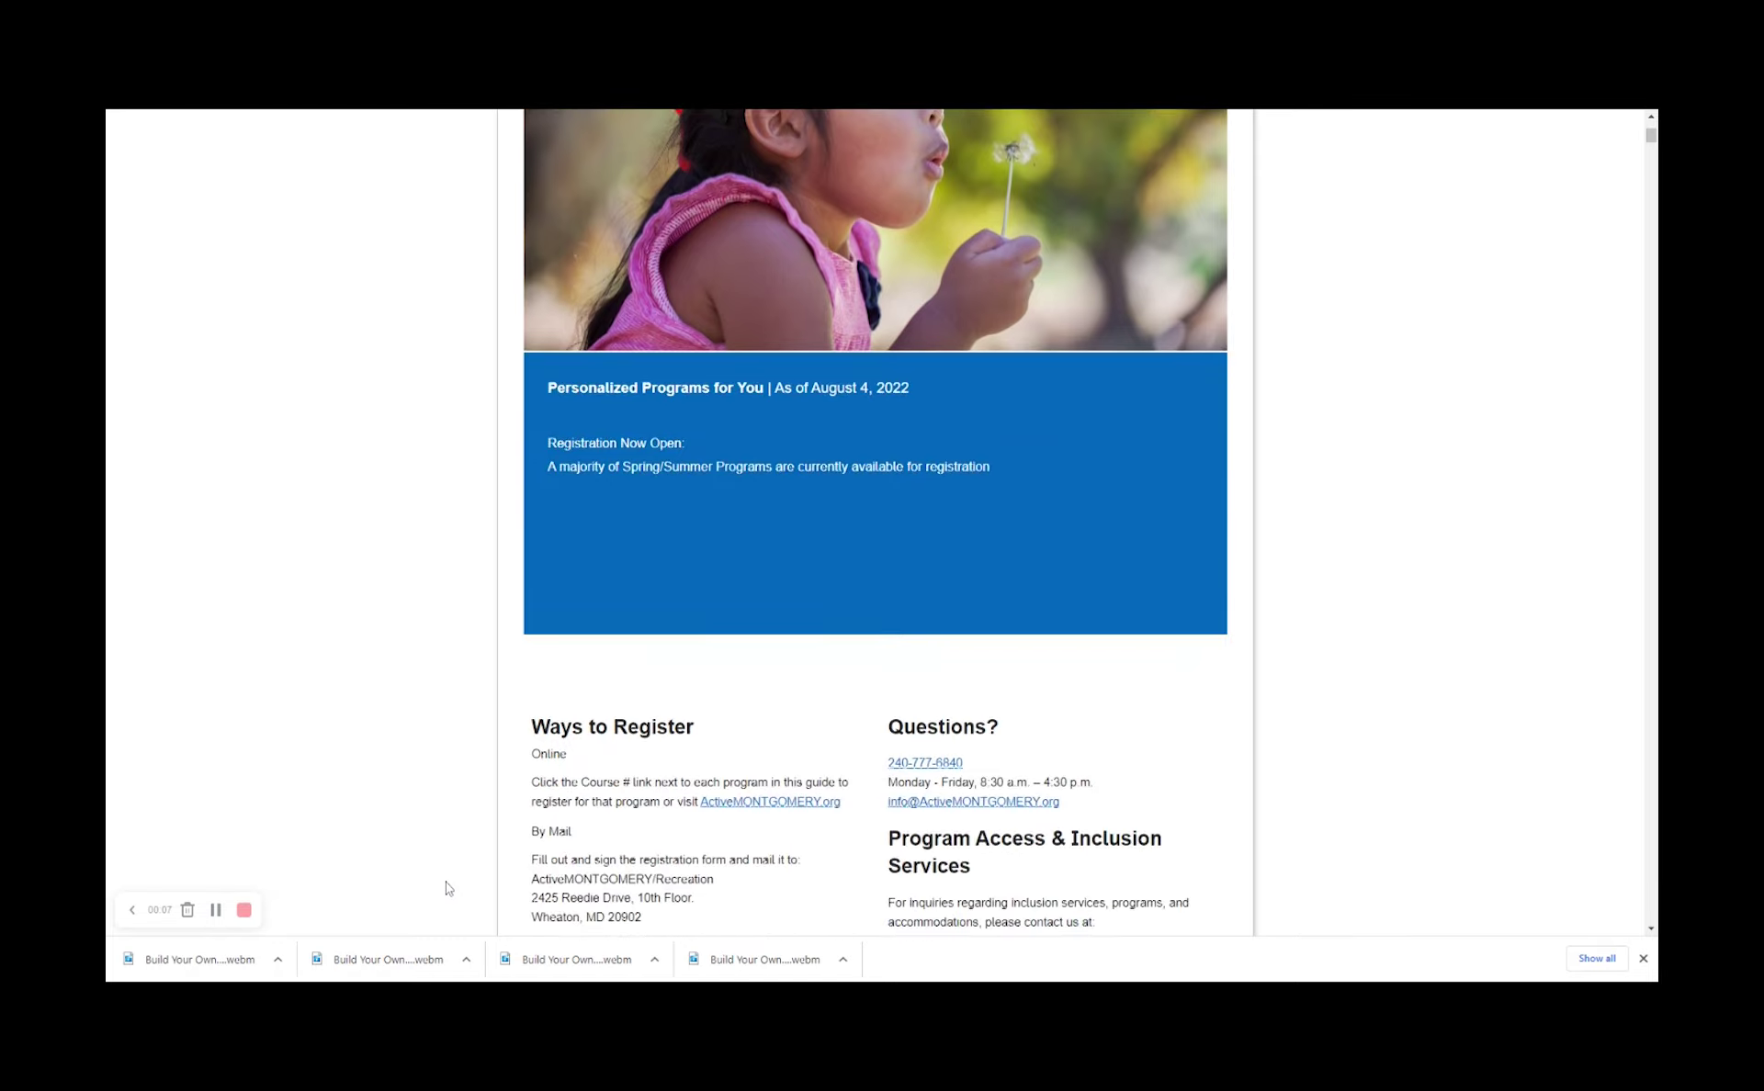
pyautogui.scroll(-1, 445, 887)
pyautogui.scroll(-1, 445, 887)
pyautogui.scroll(-1, 448, 890)
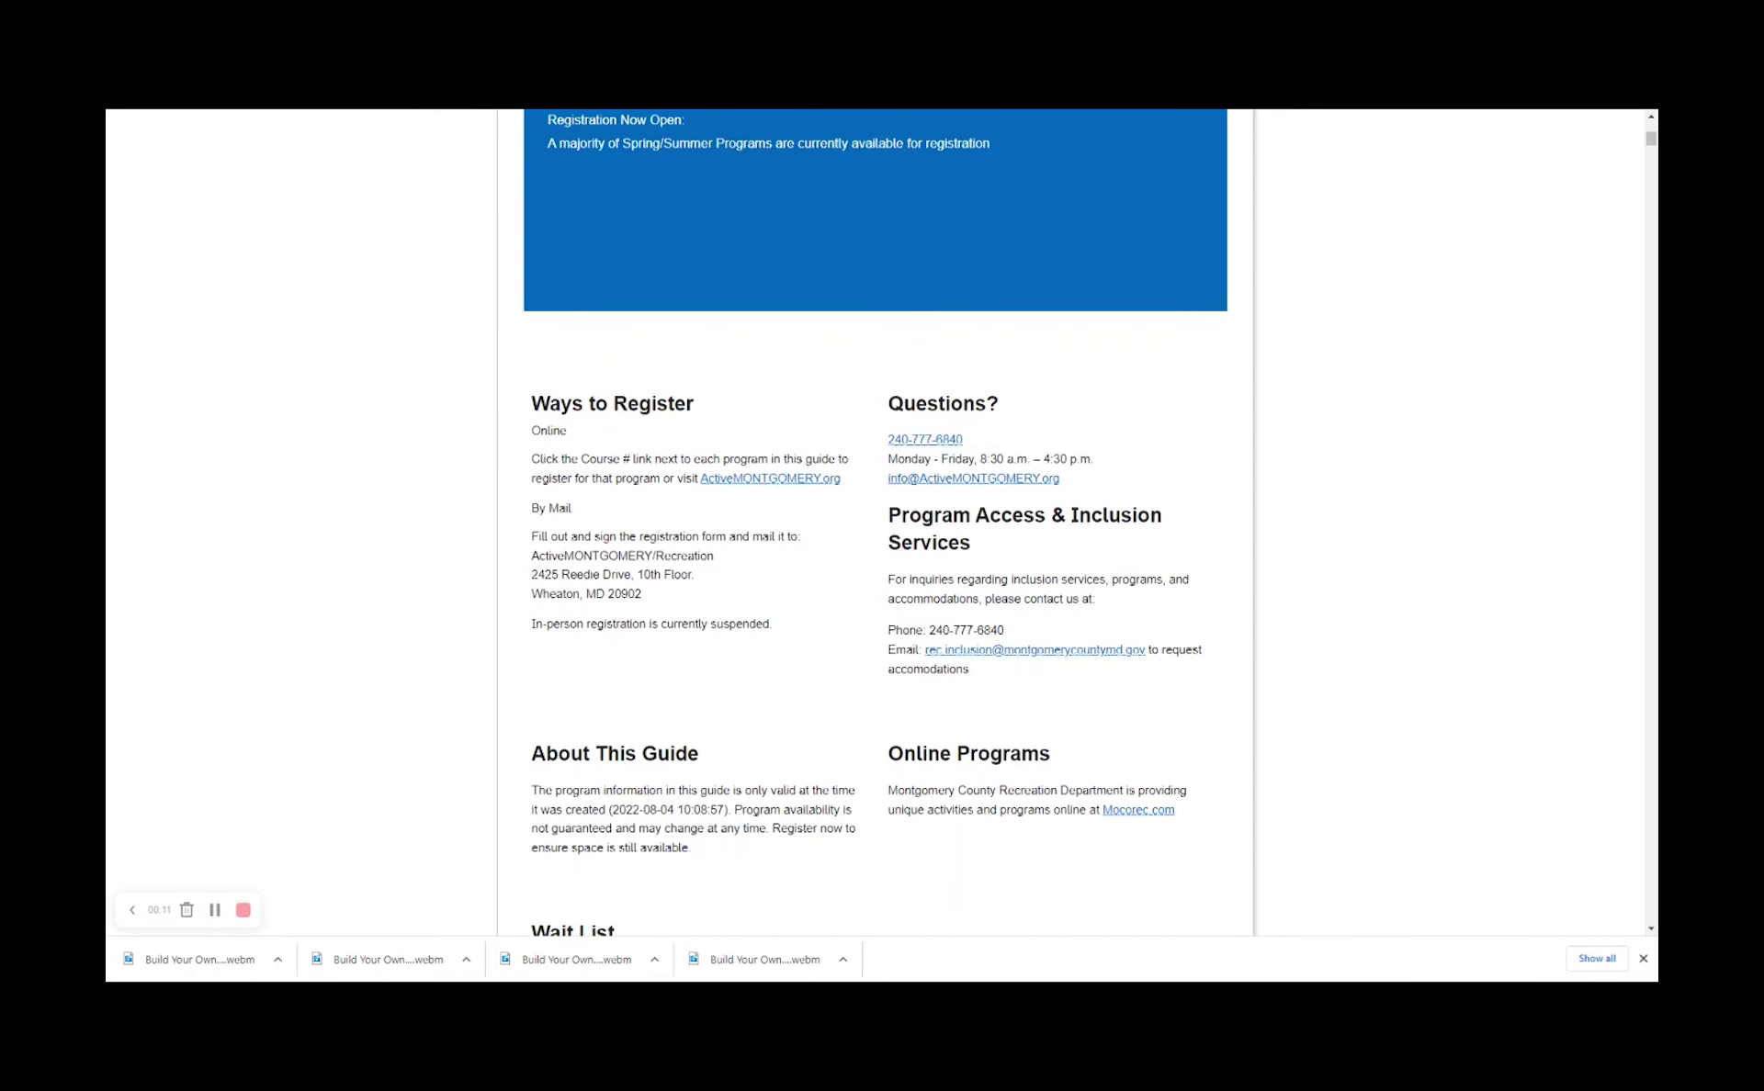
pyautogui.scroll(-1, 448, 888)
pyautogui.scroll(-1, 448, 889)
pyautogui.scroll(-1, 449, 889)
pyautogui.scroll(-2, 448, 888)
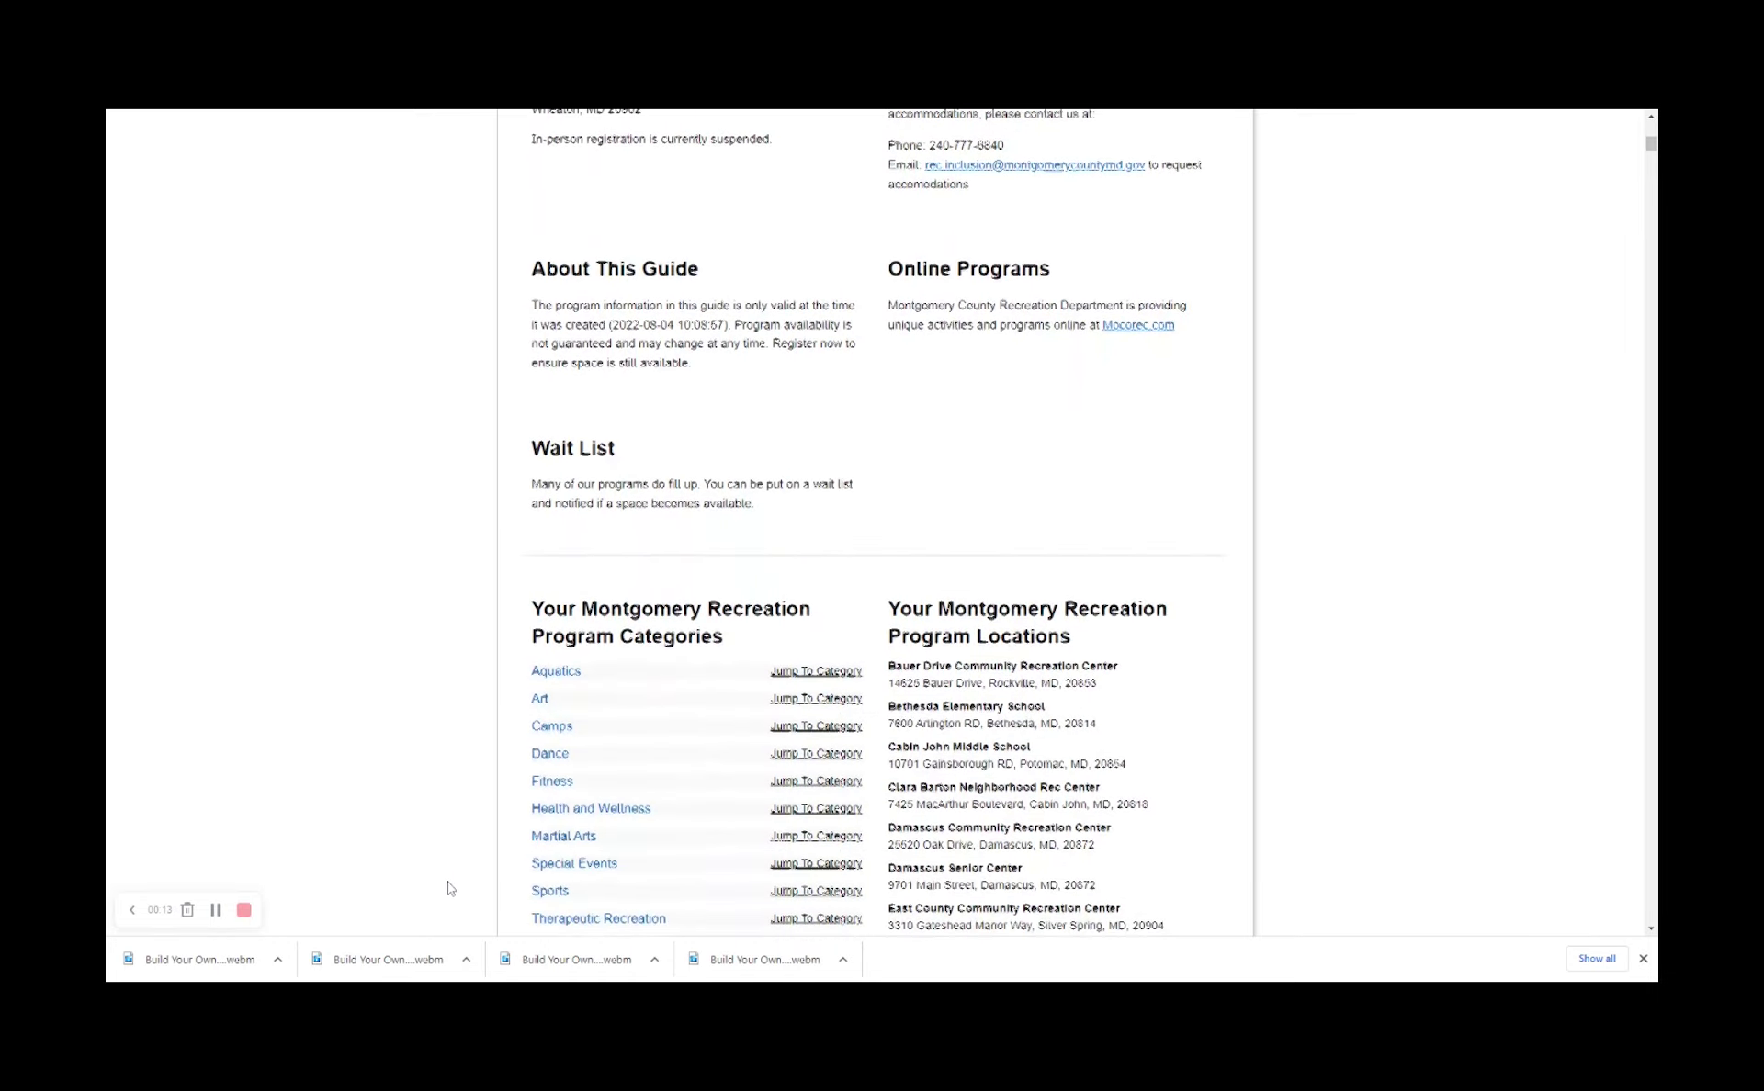
pyautogui.scroll(-1, 448, 889)
pyautogui.scroll(-1, 448, 889)
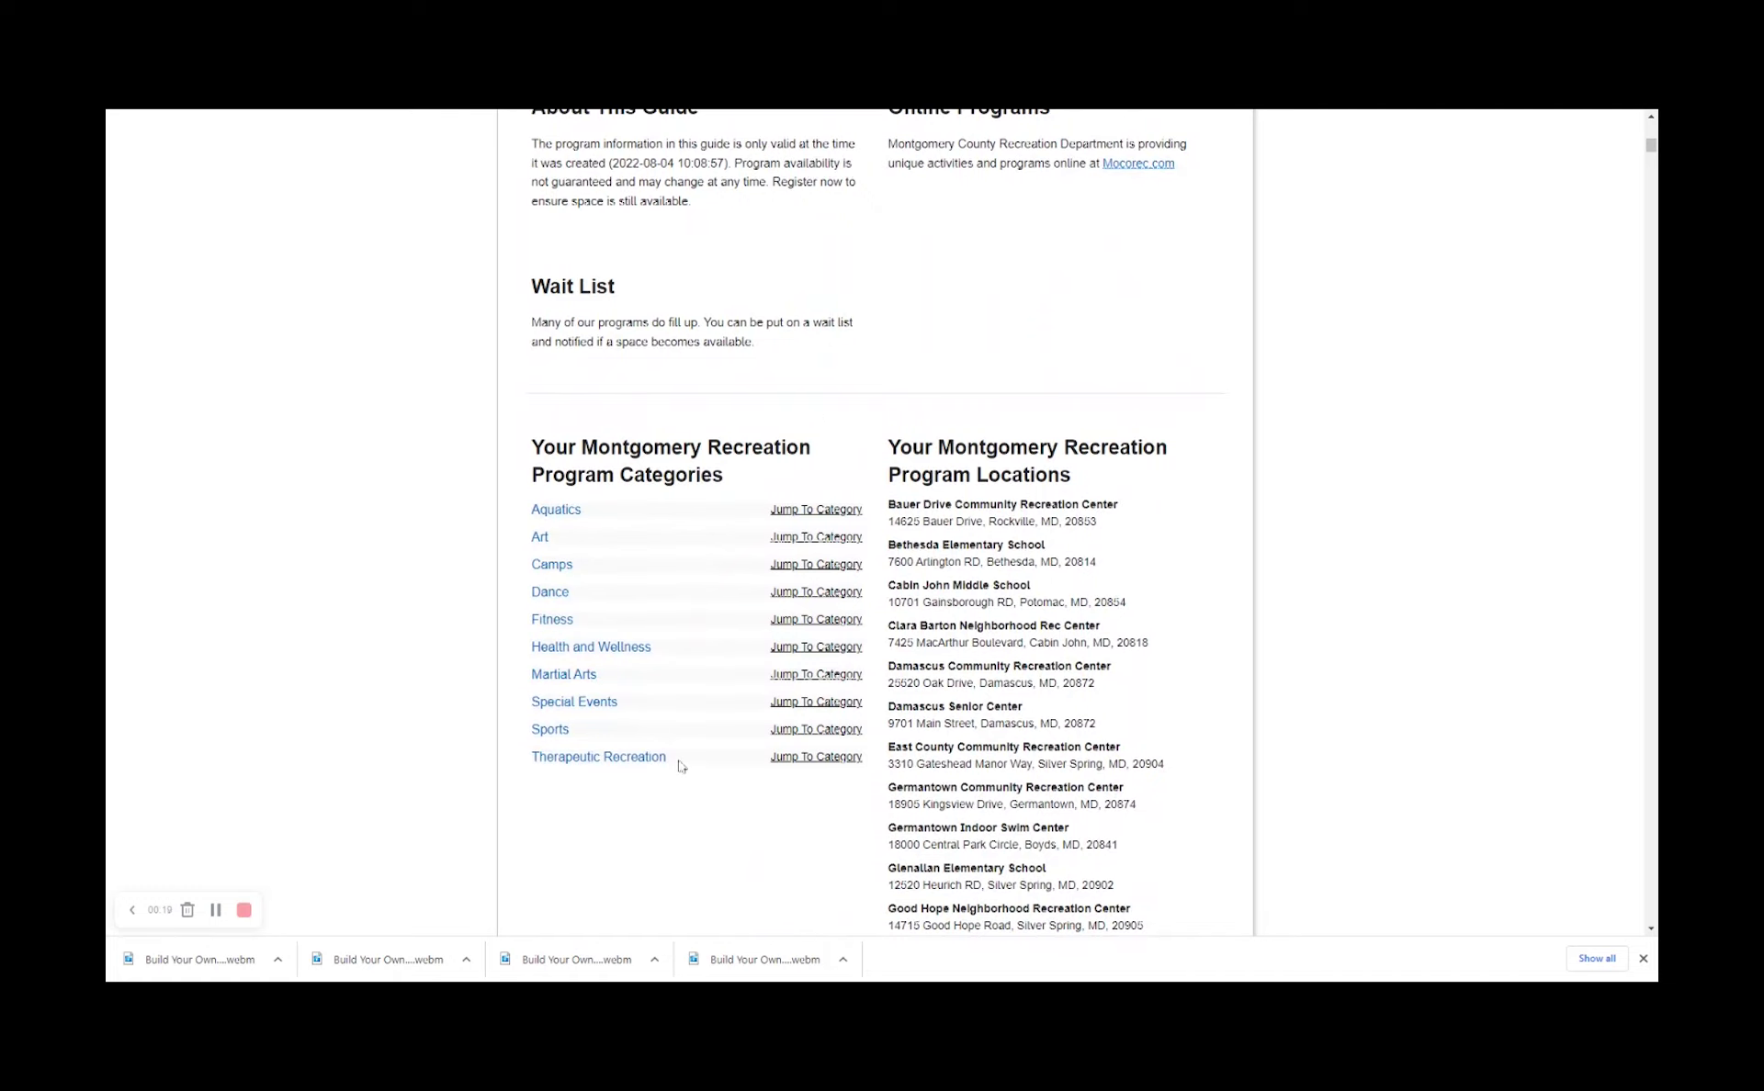
# Jump to the guide's Martial Arts section with its Aikido and Karate-Jujitsu classes.
pyautogui.click(799, 676)
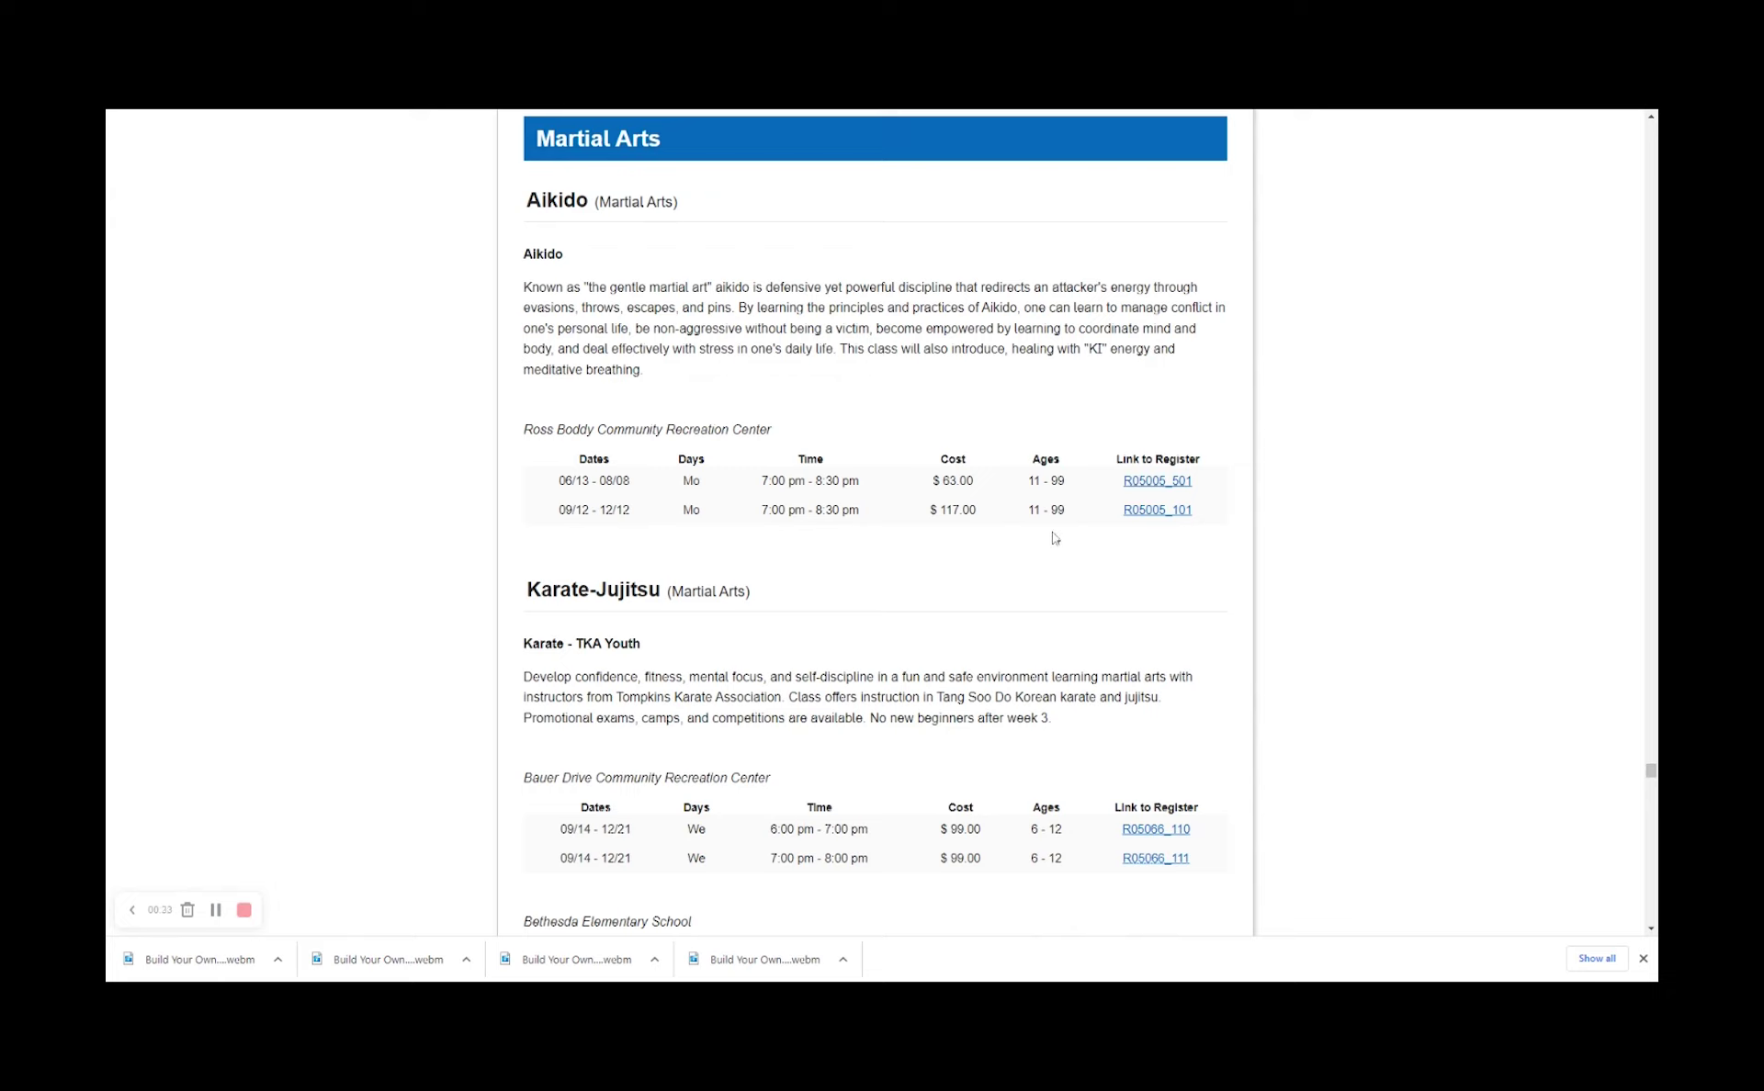
pyautogui.scroll(2, 899, 597)
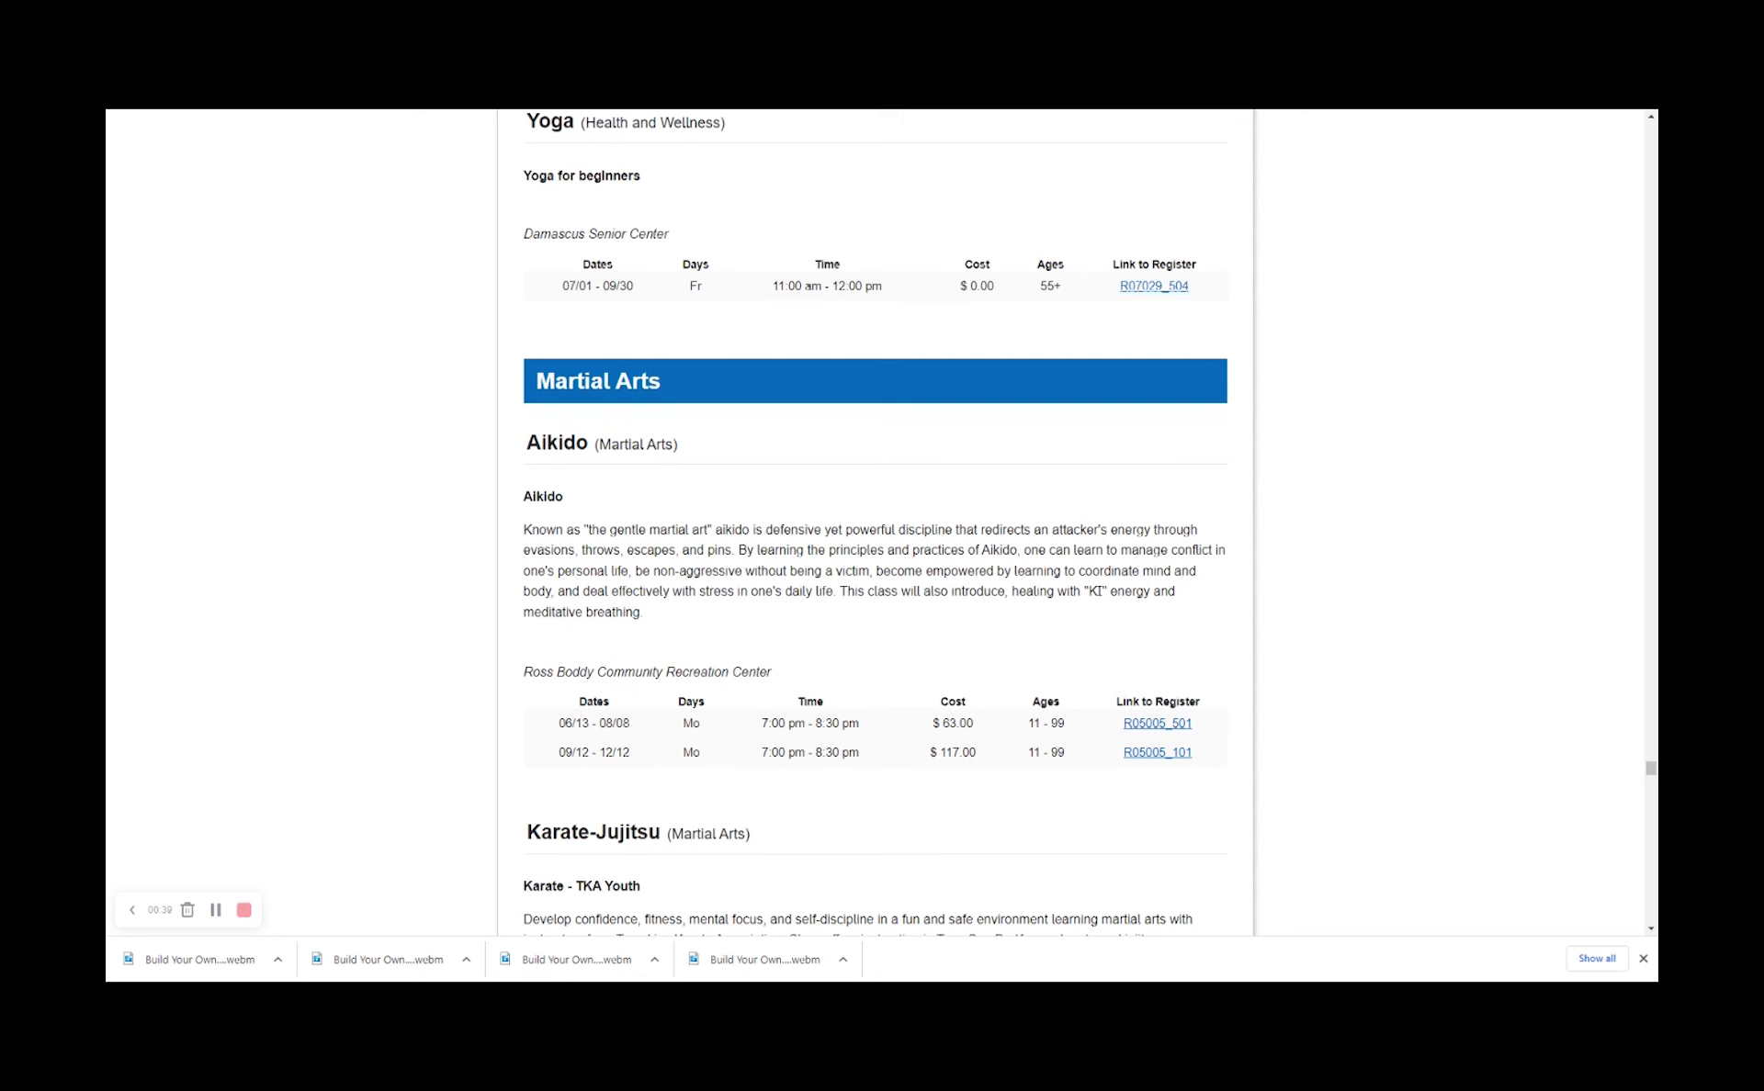
pyautogui.scroll(-1, 571, 621)
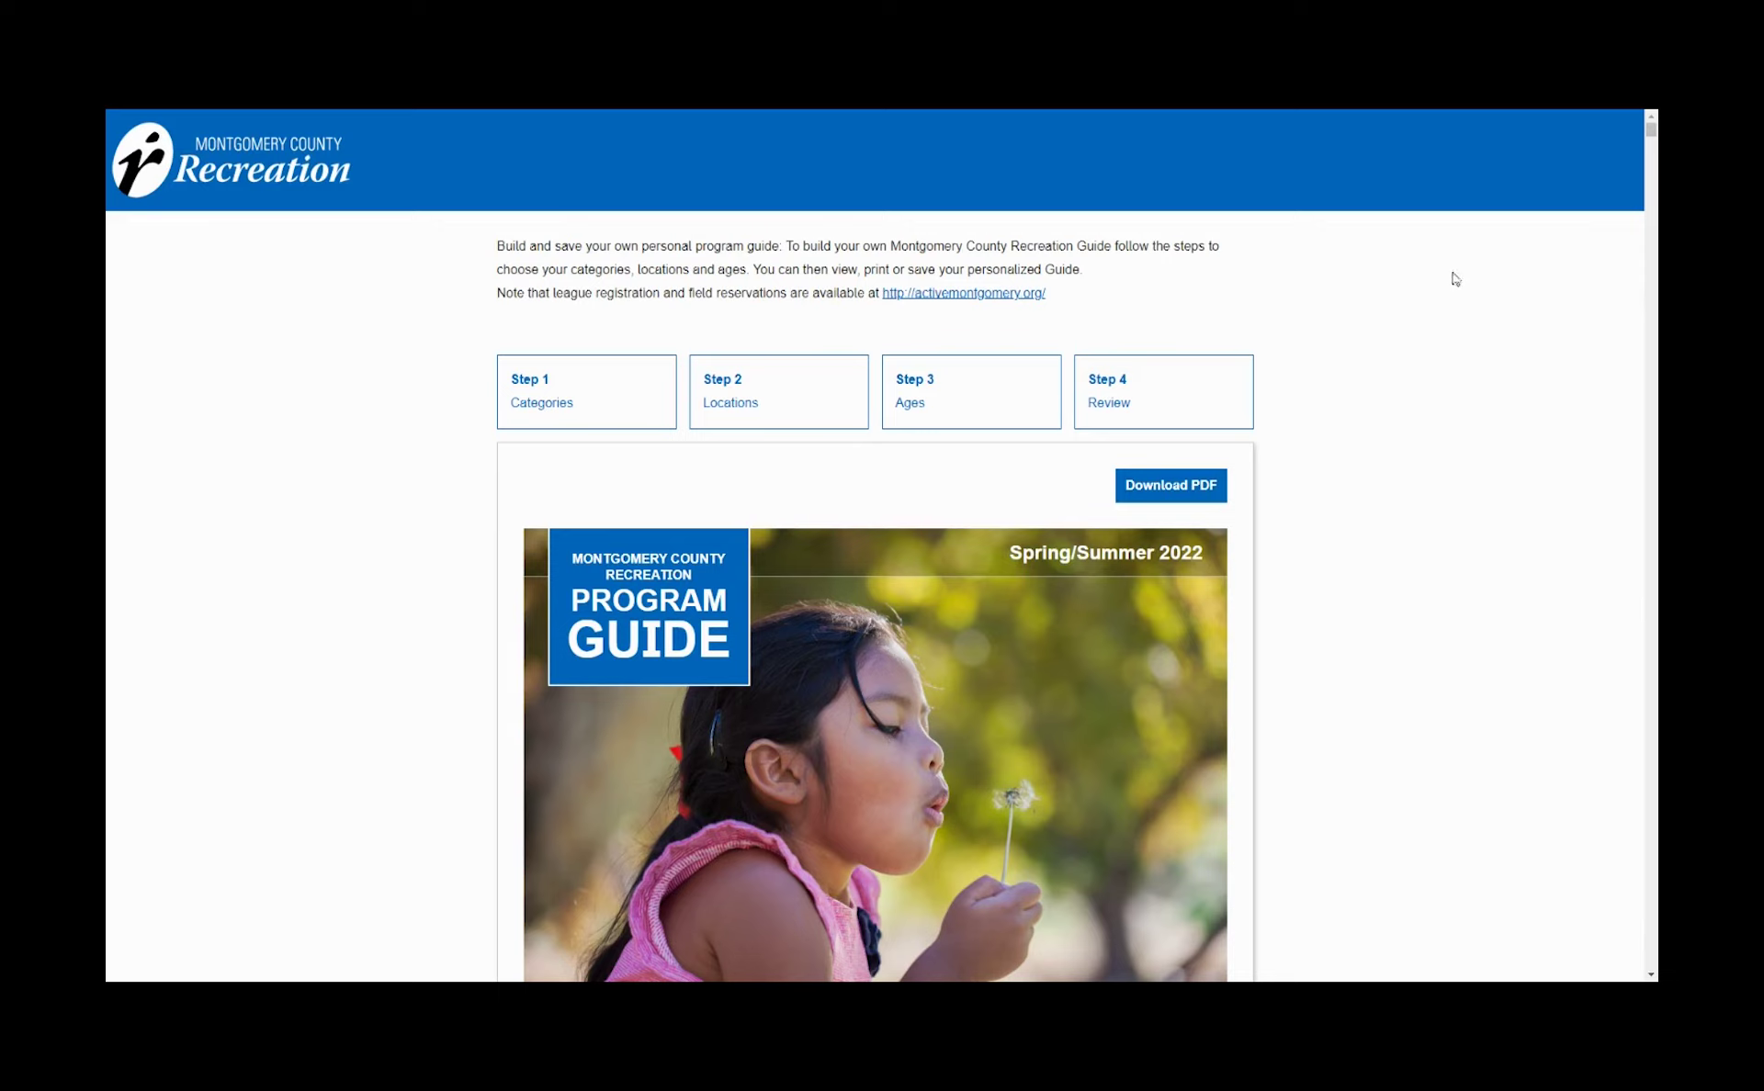
# Download the personalized Spring/Summer 2022 guide as a PDF.
pyautogui.click(1174, 494)
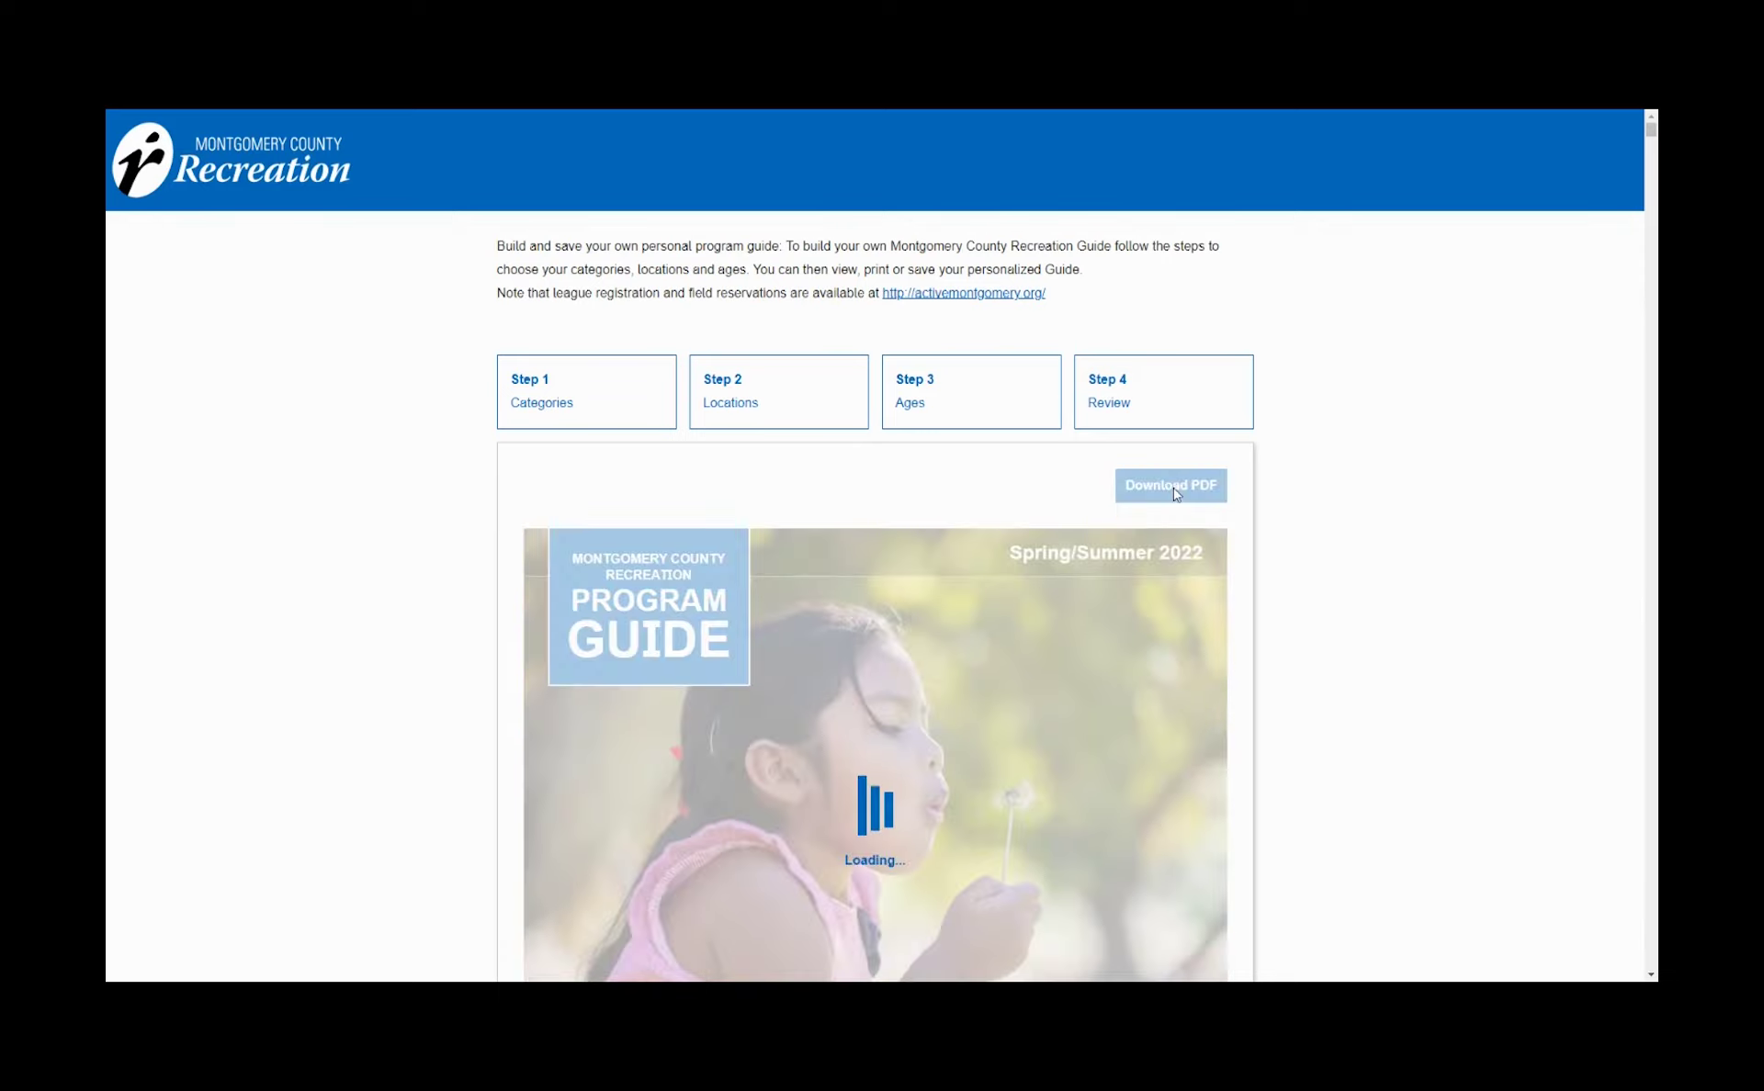